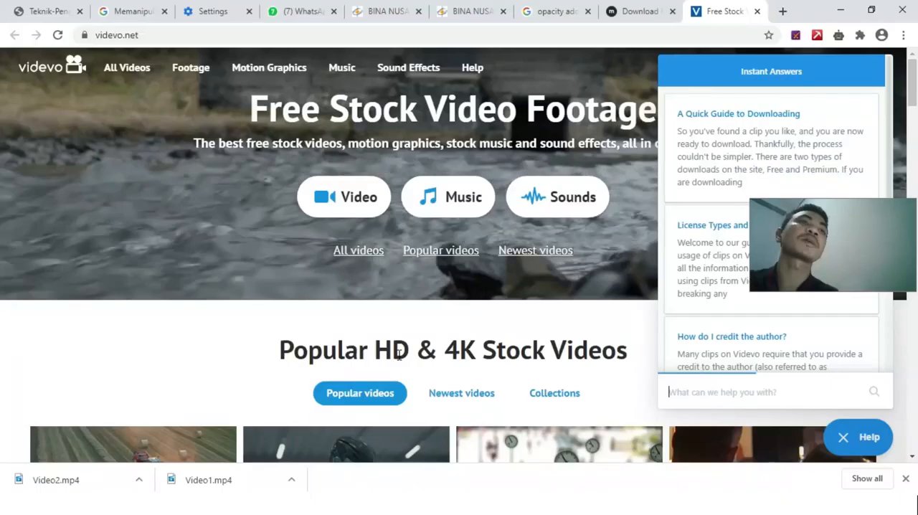
Step: Return to the Mixkit drone videos page and show the downloaded Video2.mp4 in its folder
{"action": "left_click", "coordinate": [618, 11]}
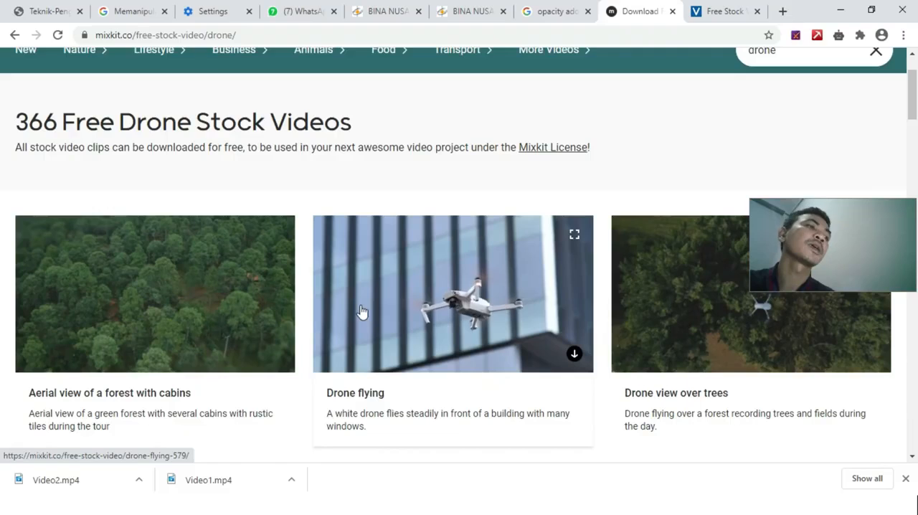
{"action": "left_click", "coordinate": [139, 479]}
{"action": "left_click", "coordinate": [206, 439]}
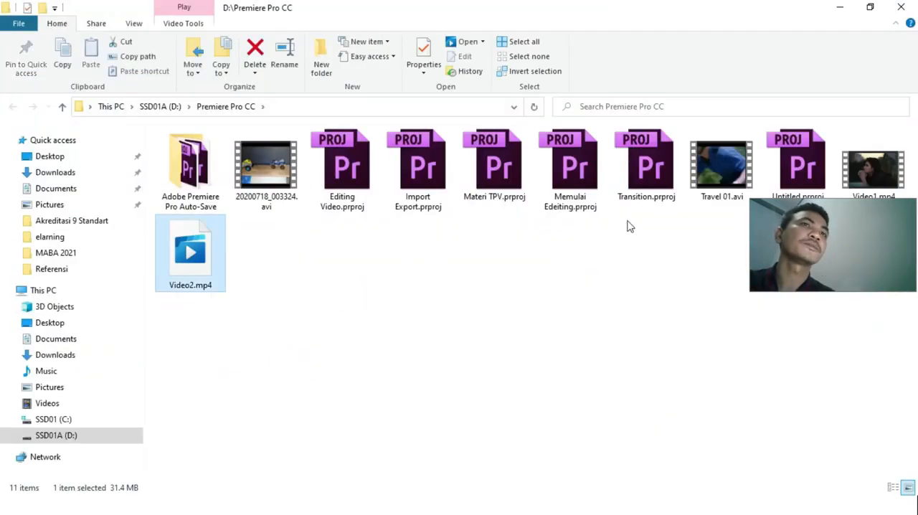
{"action": "left_click_drag", "start_coordinate": [865, 233], "coordinate": [862, 253]}
Step: Play Video1.mp4 from the Premiere Pro CC folder in VLC media player, and close the player
{"action": "left_click", "coordinate": [871, 172]}
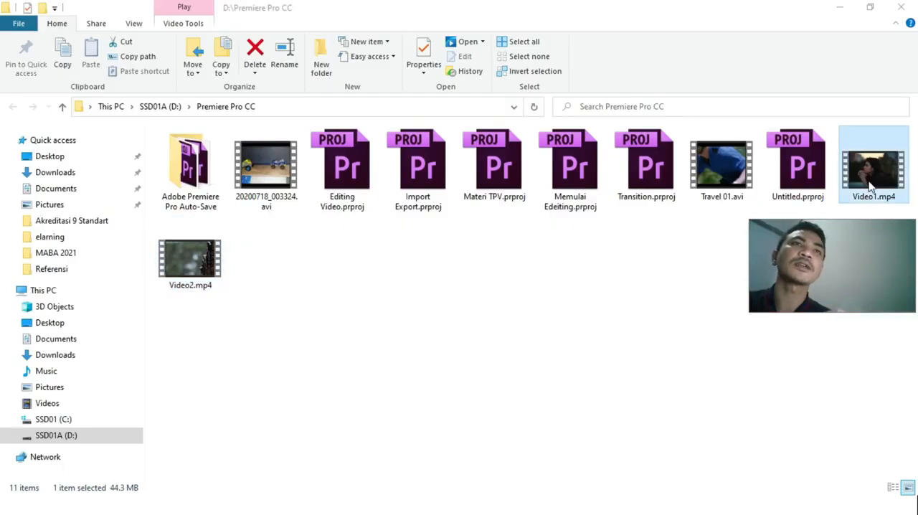
{"action": "right_click", "coordinate": [869, 183]}
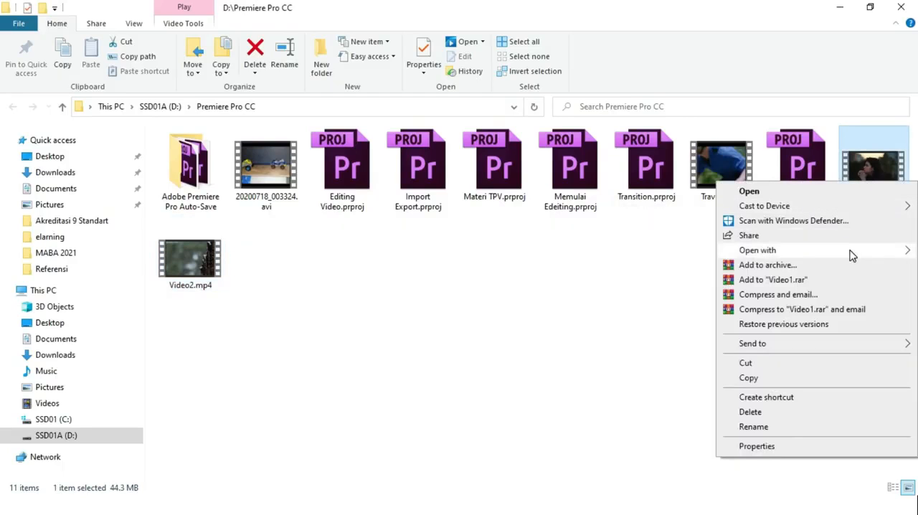
{"action": "mouse_move", "coordinate": [782, 251]}
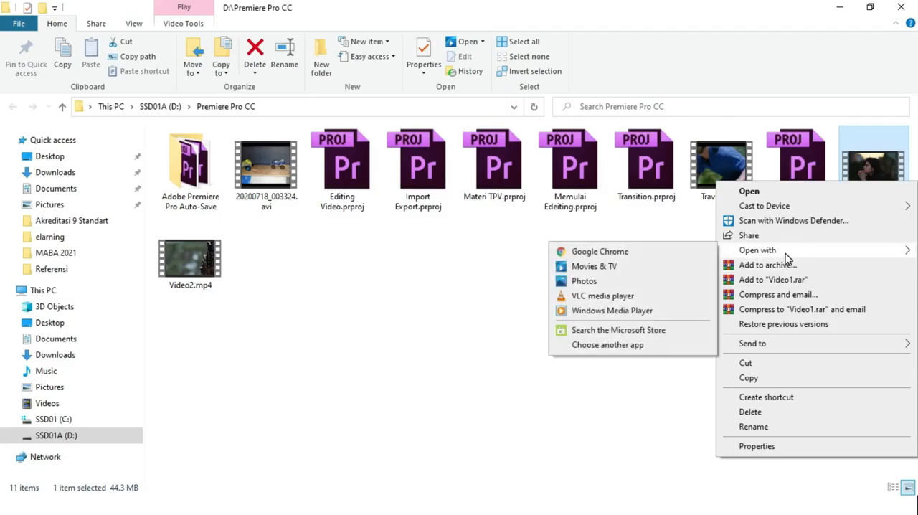
{"action": "left_click", "coordinate": [605, 297]}
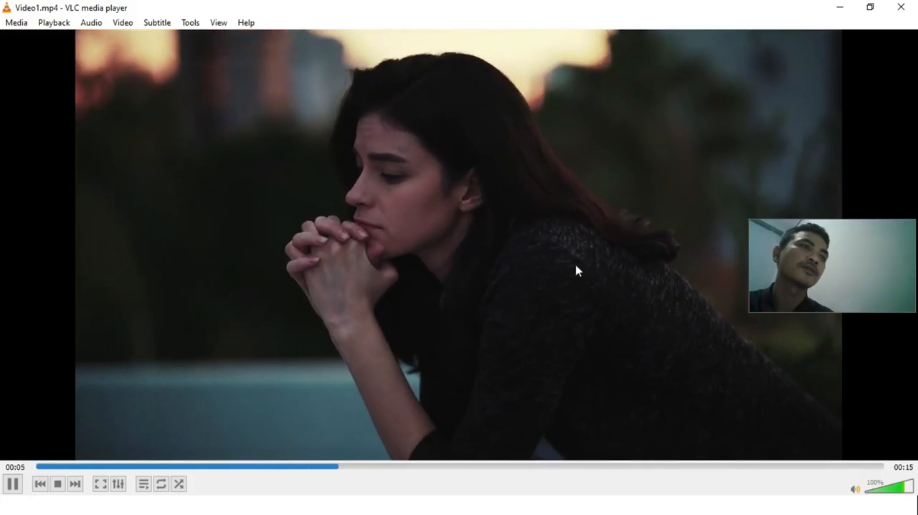
{"action": "left_click", "coordinate": [901, 7]}
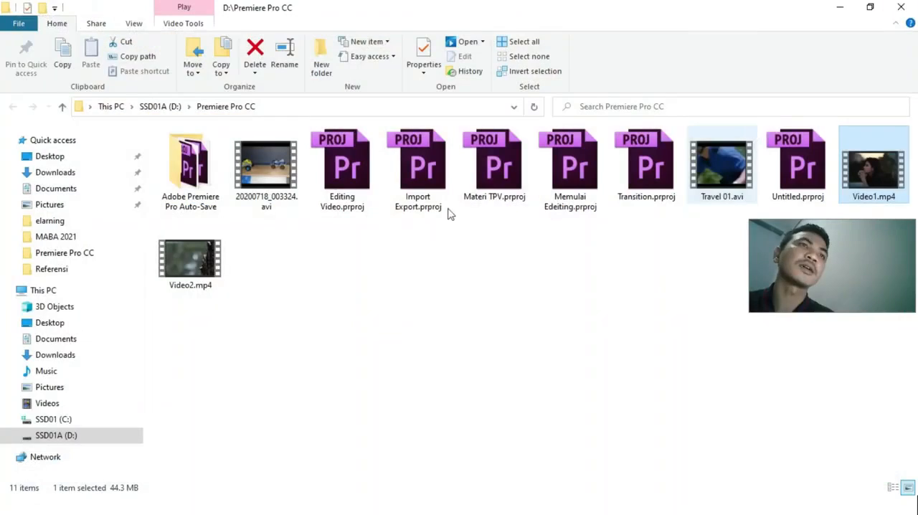
Step: Play Video2.mp4 in VLC media player to preview it, and close the player
{"action": "right_click", "coordinate": [190, 269]}
{"action": "mouse_move", "coordinate": [321, 288]}
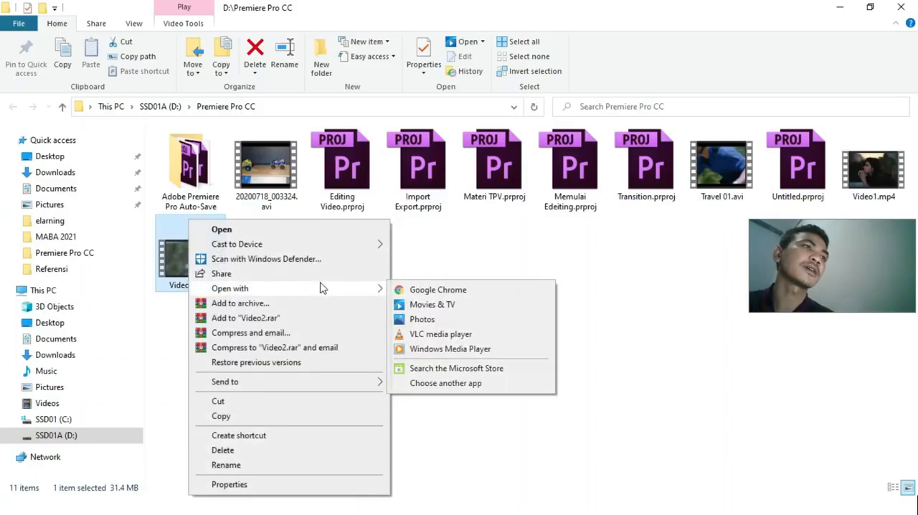
{"action": "left_click", "coordinate": [447, 334]}
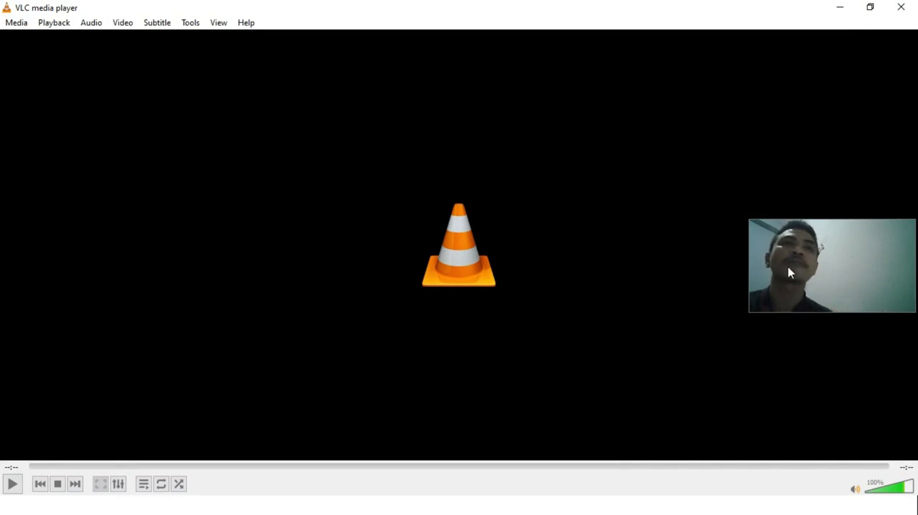
{"action": "left_click", "coordinate": [901, 14]}
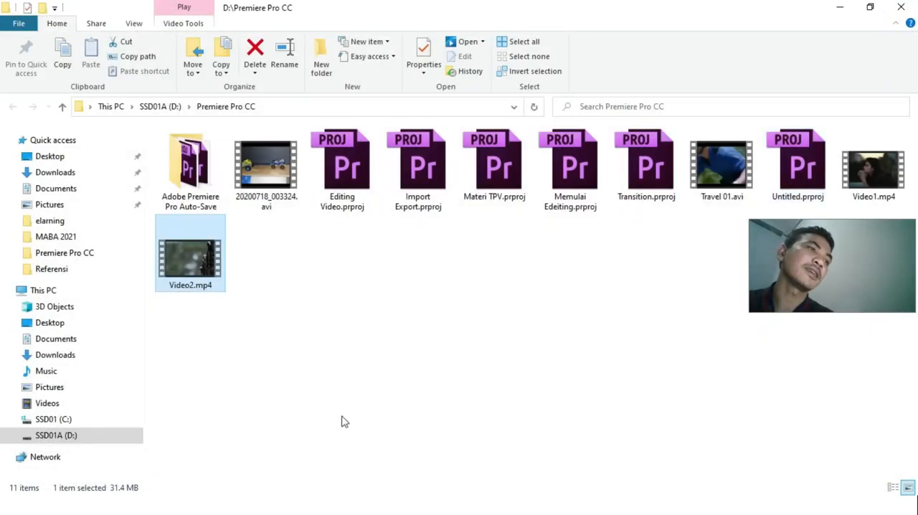
Step: Switch to Adobe Premiere Pro CC and start importing media into the Untitled project
{"action": "key", "text": "alt+Tab"}
{"action": "key", "text": "Tab"}
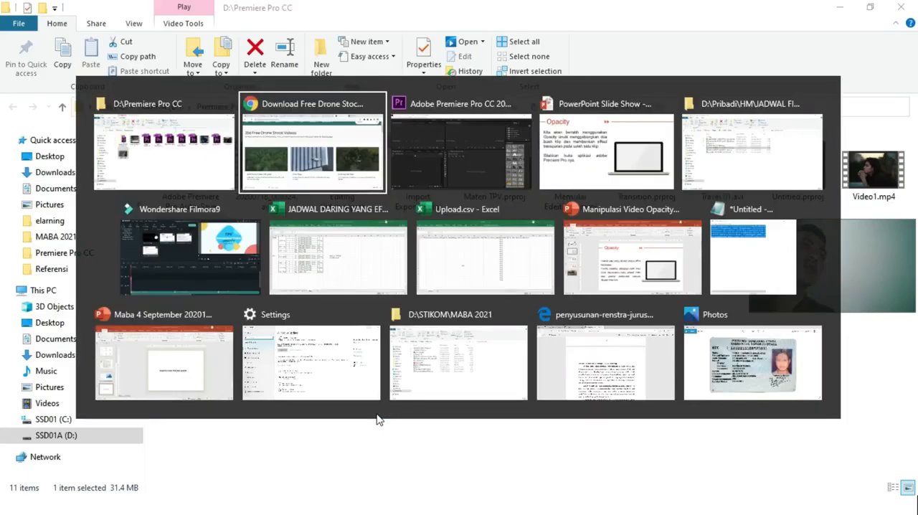
{"action": "left_click", "coordinate": [10, 21]}
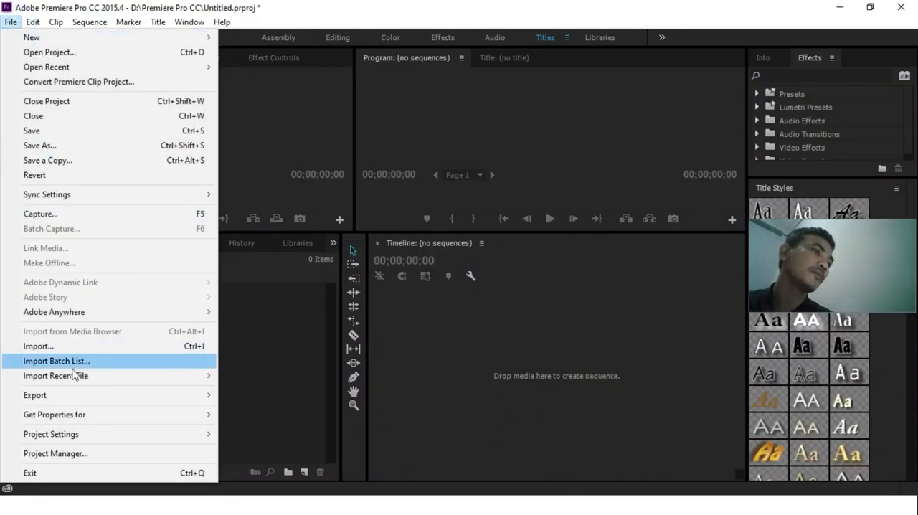
{"action": "mouse_move", "coordinate": [128, 395]}
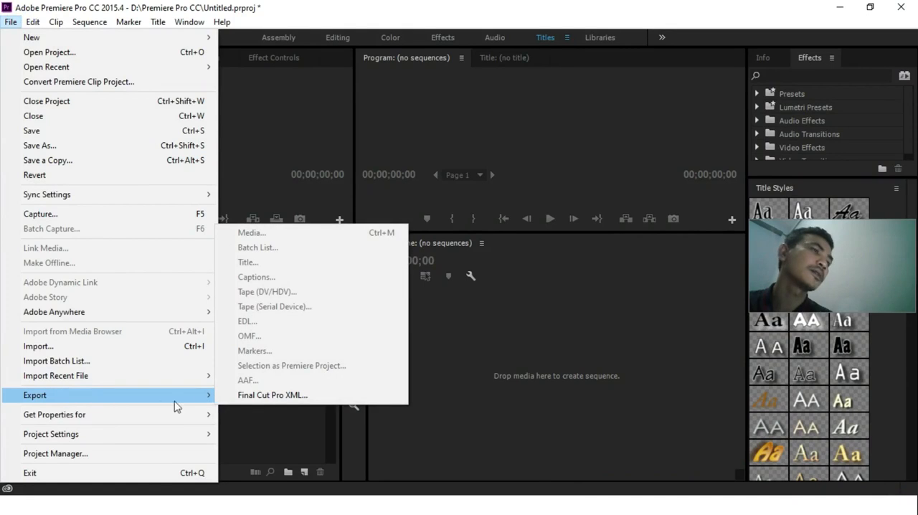
{"action": "left_click", "coordinate": [108, 346]}
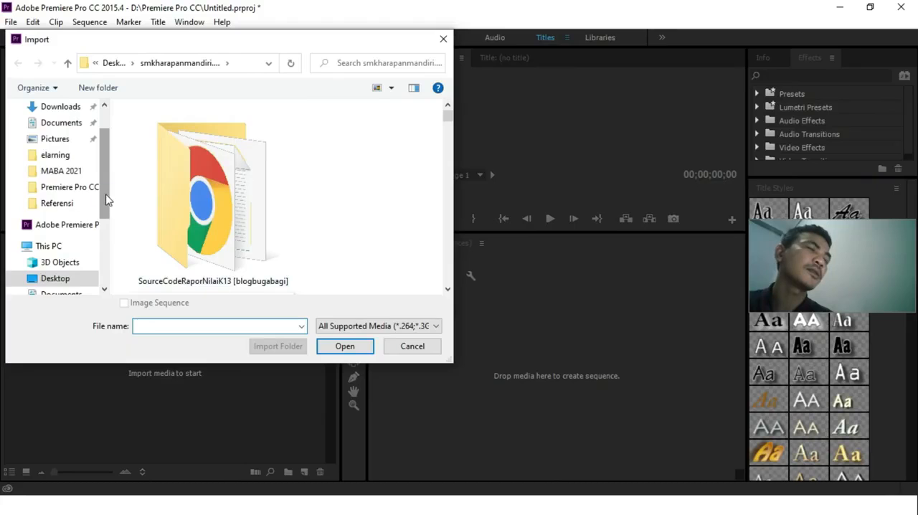
{"action": "scroll", "coordinate": [106, 199], "scroll_direction": "down", "scroll_amount": 5}
{"action": "left_click", "coordinate": [77, 257]}
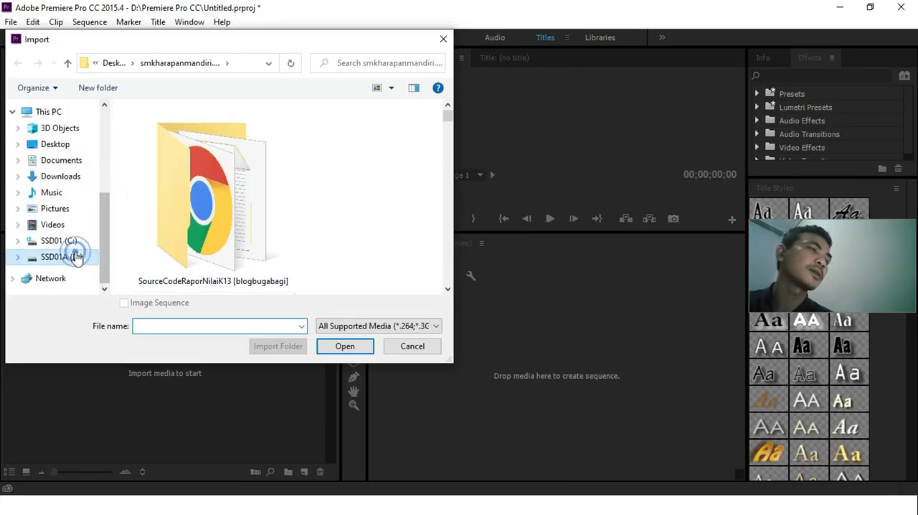
{"action": "left_click", "coordinate": [201, 244]}
{"action": "key", "text": "a"}
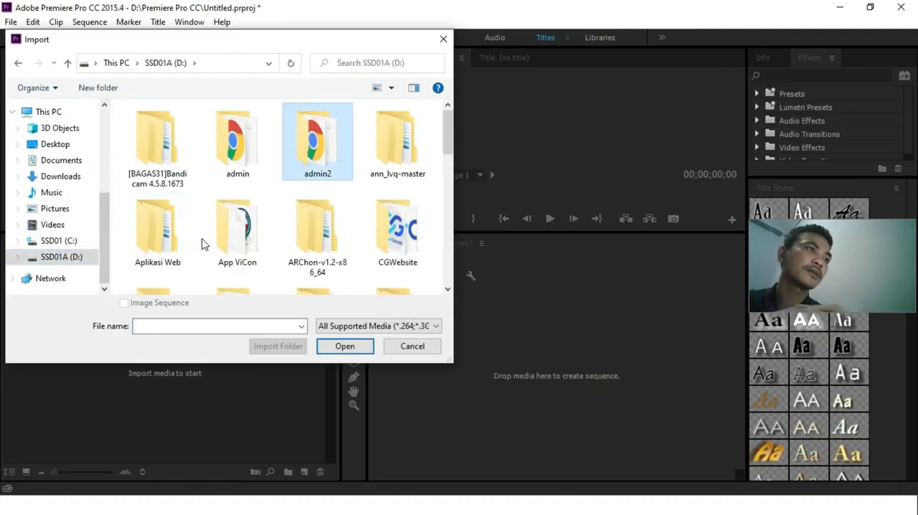
{"action": "key", "text": "p"}
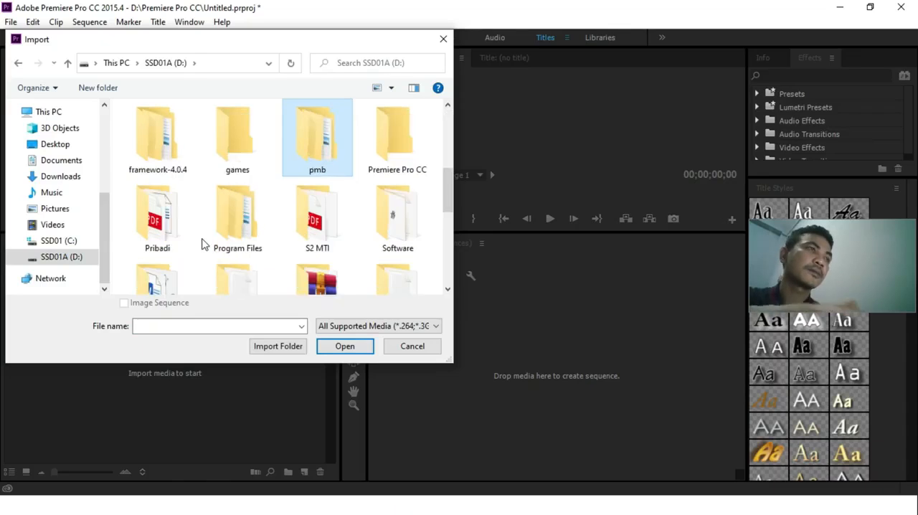
{"action": "key", "text": "Down"}
{"action": "key", "text": "Left"}
{"action": "key", "text": "Left"}
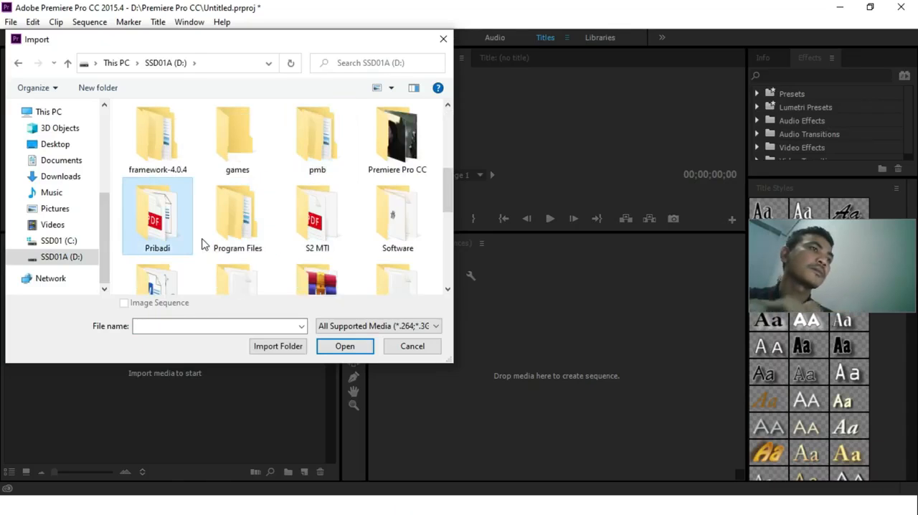
{"action": "key", "text": "Return"}
{"action": "key", "text": "n"}
{"action": "key", "text": "Left"}
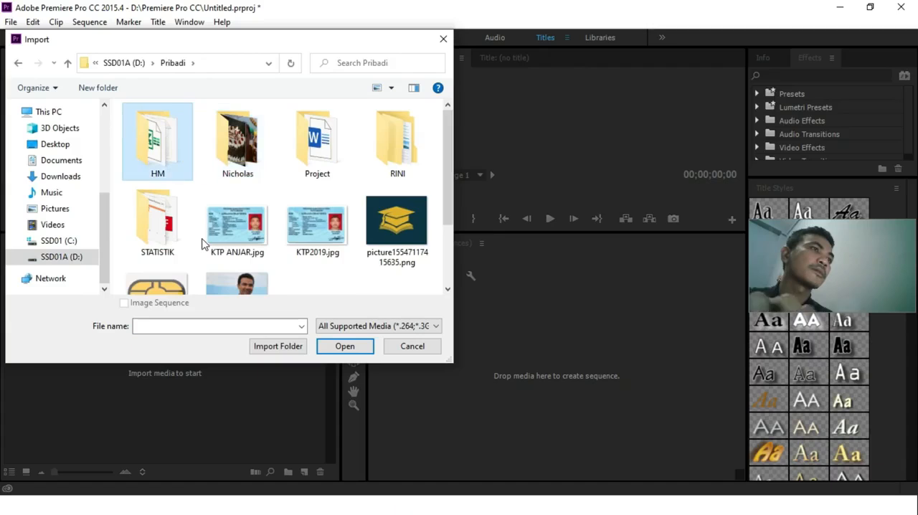
{"action": "key", "text": "Return"}
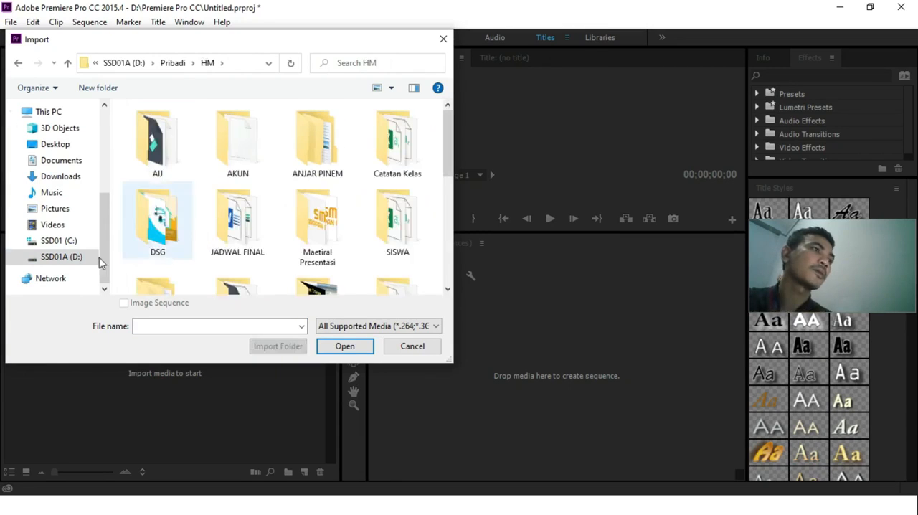
Step: Import Video1.mp4 and Video2.mp4 from the Premiere Pro CC folder on drive D
{"action": "left_click", "coordinate": [66, 256]}
{"action": "double_click", "coordinate": [420, 190]}
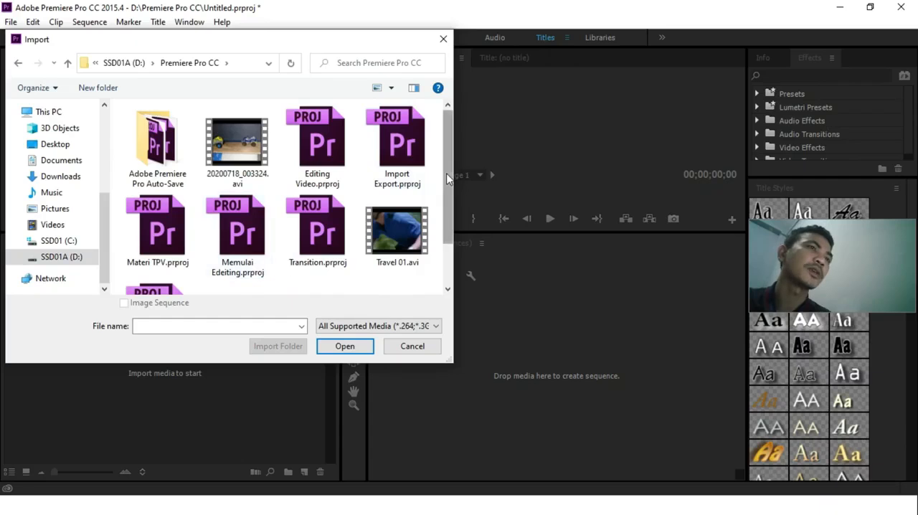
{"action": "scroll", "coordinate": [441, 184], "scroll_direction": "down", "scroll_amount": 2}
{"action": "left_click", "coordinate": [251, 255]}
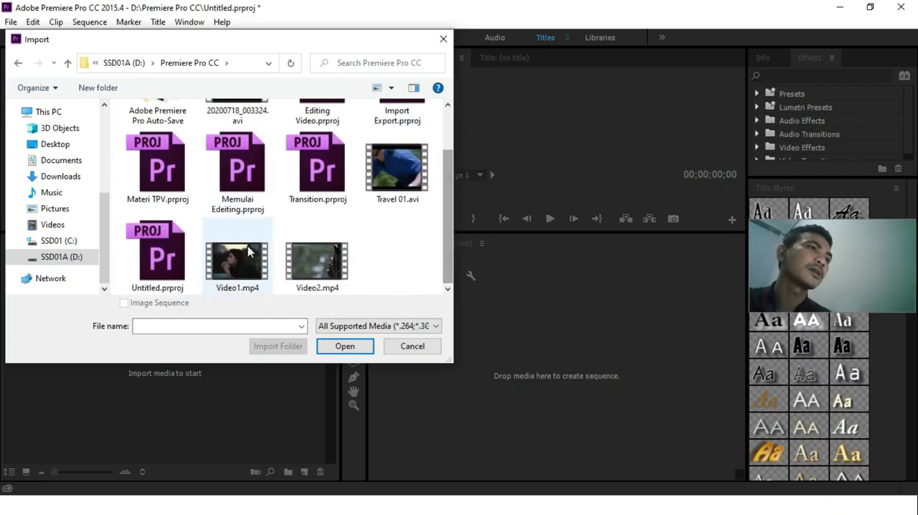
{"action": "left_click", "coordinate": [315, 261], "text": "ctrl"}
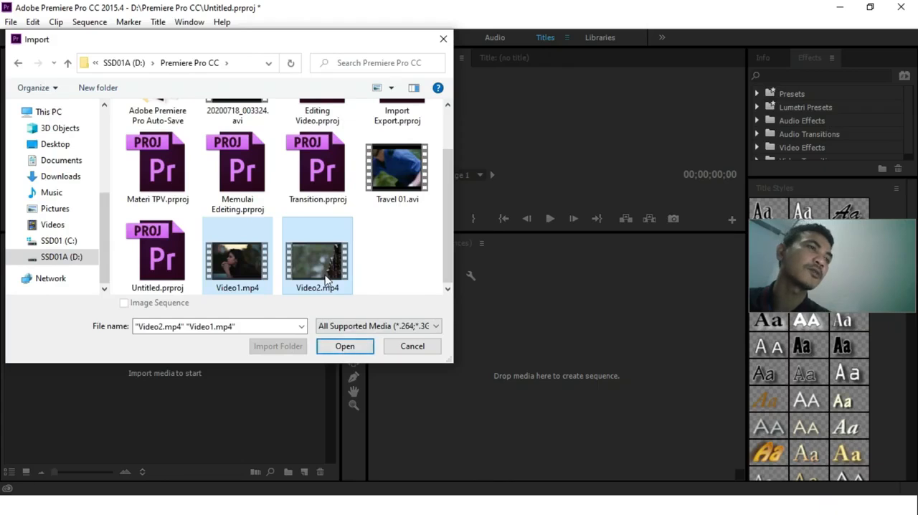
{"action": "left_click", "coordinate": [336, 345]}
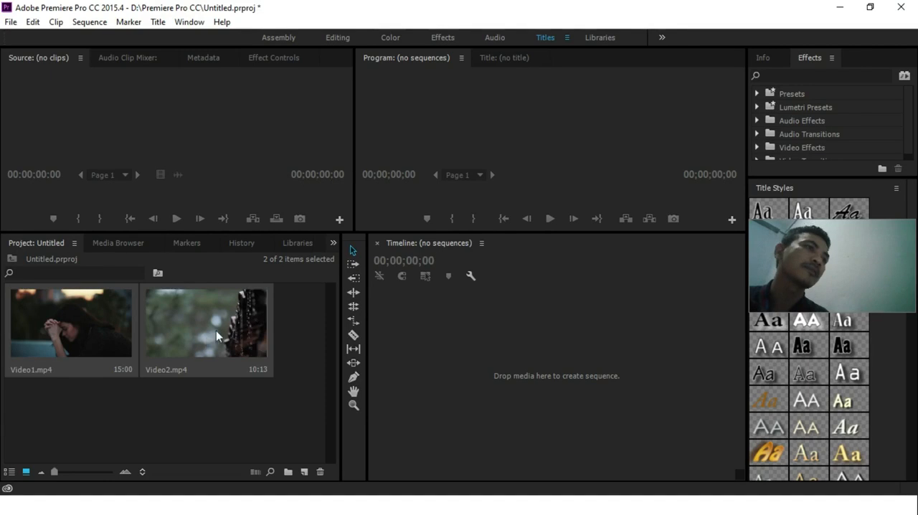
Step: Preview Video2.mp4 in the Source monitor and create a sequence from it on the empty timeline
{"action": "double_click", "coordinate": [215, 330]}
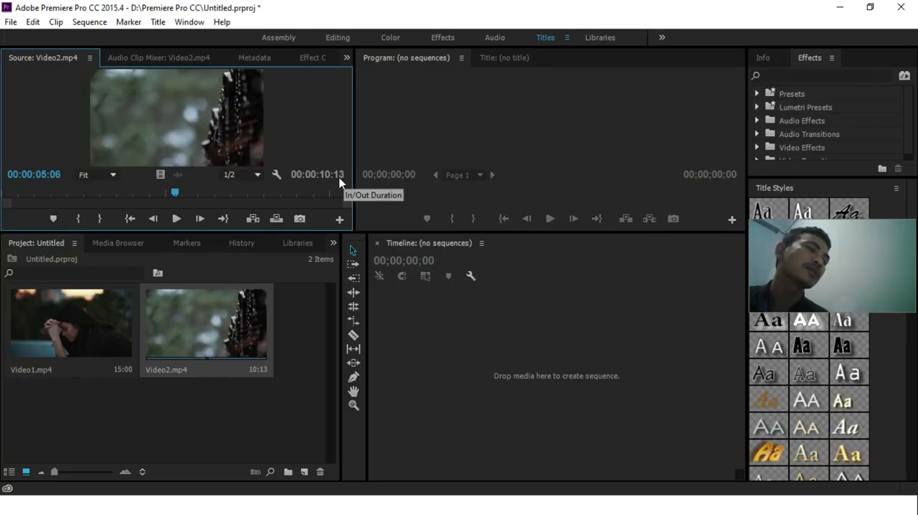
{"action": "left_click_drag", "start_coordinate": [199, 328], "coordinate": [455, 364]}
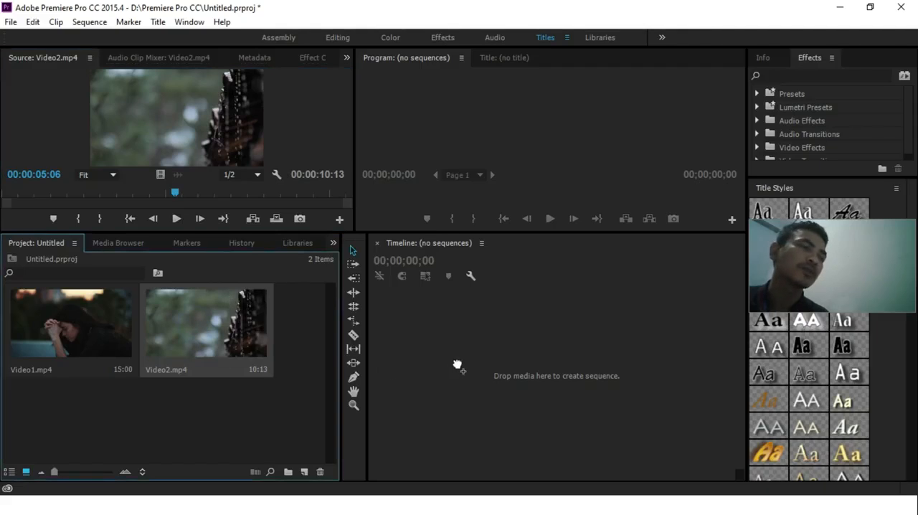
{"action": "left_click_drag", "start_coordinate": [459, 369], "coordinate": [498, 304]}
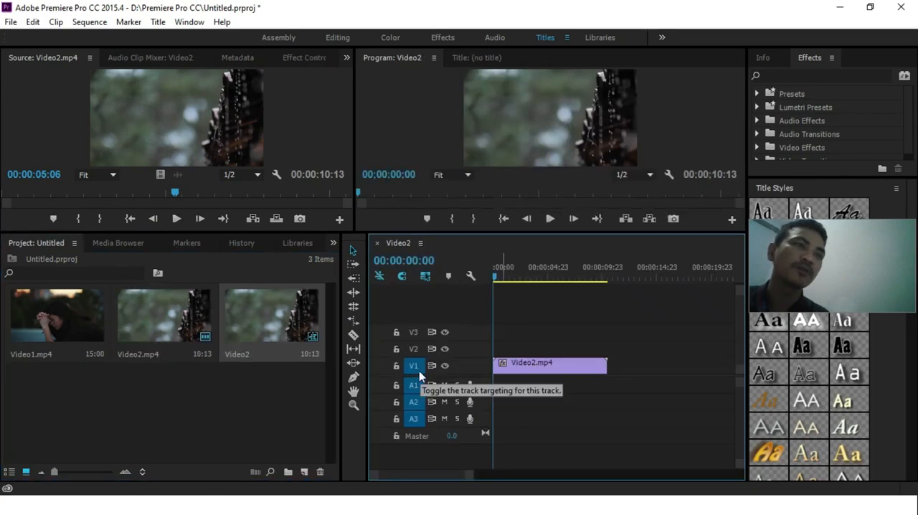
Step: Open the Effect Controls of the Video2.mp4 clip on track V1 and bring up its Opacity settings
{"action": "double_click", "coordinate": [538, 370]}
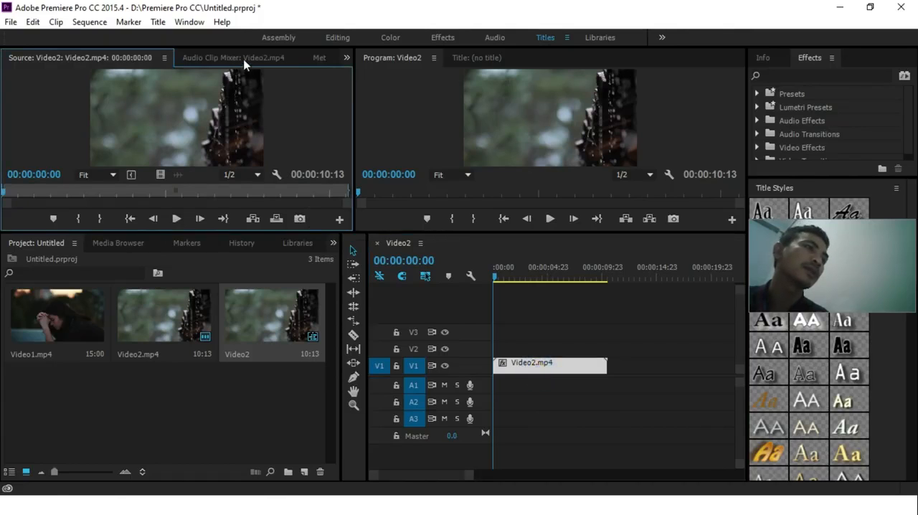
{"action": "left_click", "coordinate": [347, 57]}
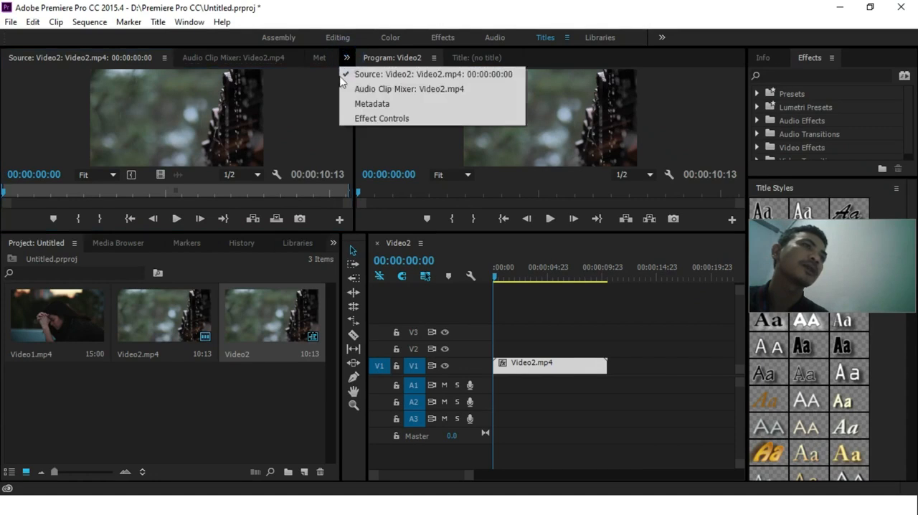
{"action": "left_click", "coordinate": [359, 119]}
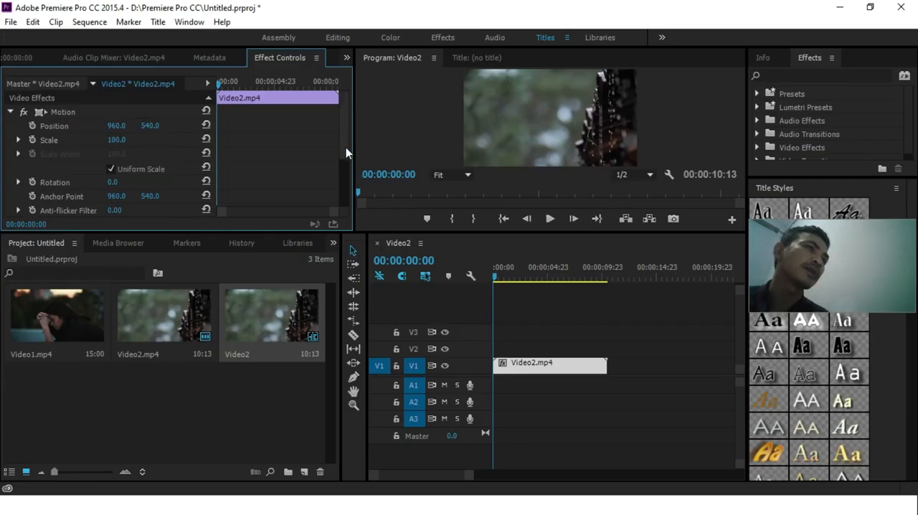
{"action": "scroll", "coordinate": [346, 147], "scroll_direction": "down", "scroll_amount": 3}
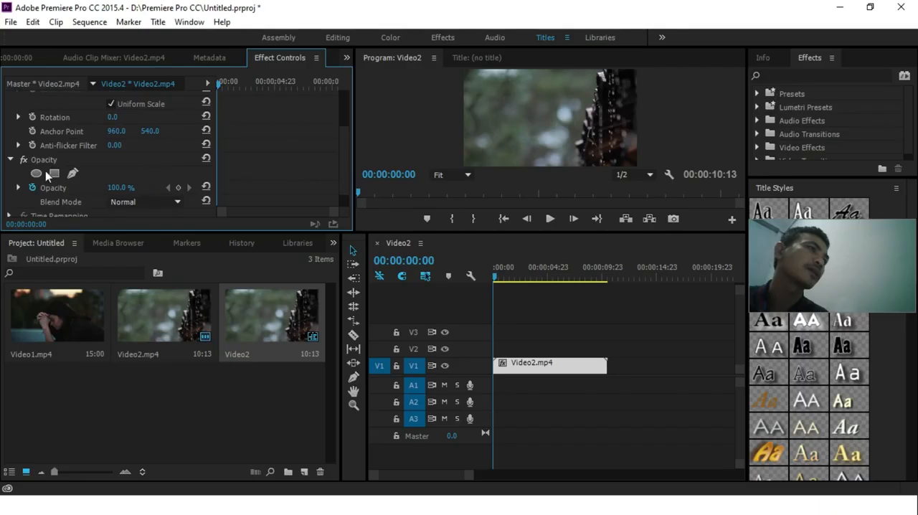
Step: Try 0% opacity on the Video2.mp4 timeline clip, and reset the opacity to its default
{"action": "left_click", "coordinate": [124, 185]}
{"action": "type", "text": "0"}
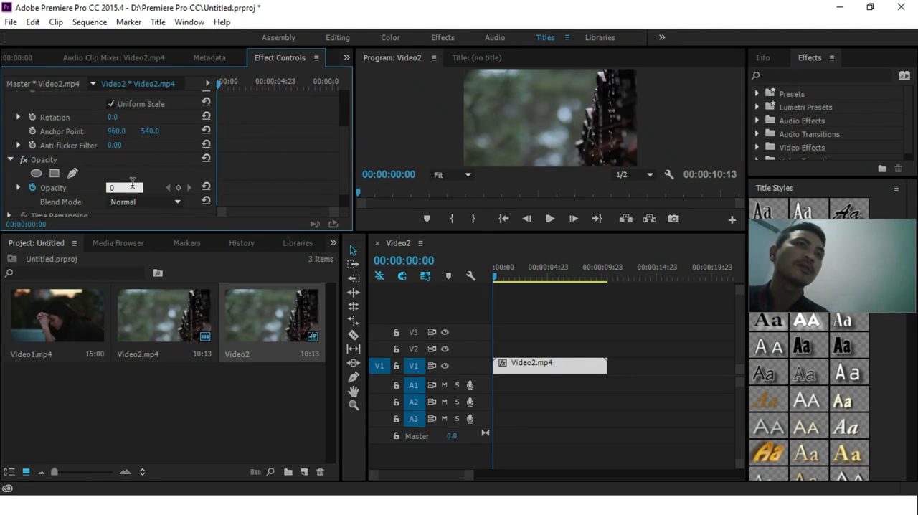
{"action": "left_click", "coordinate": [545, 366]}
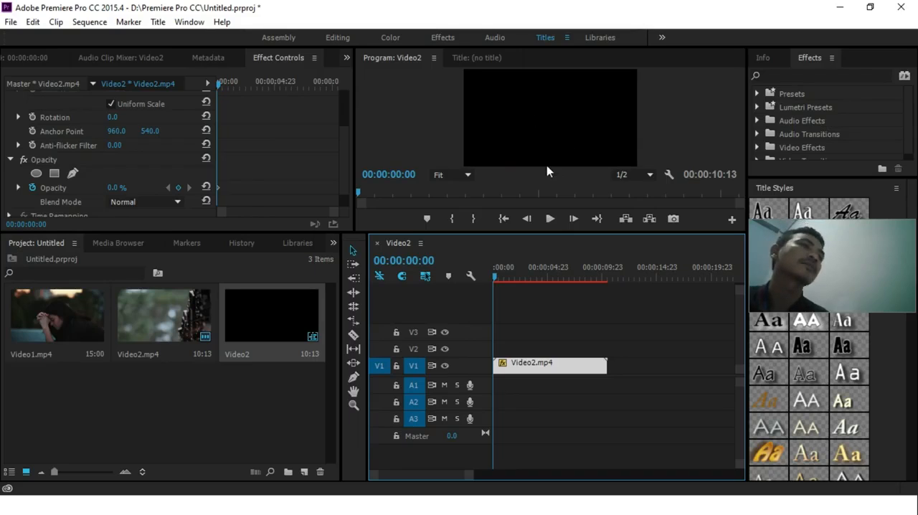
{"action": "left_click", "coordinate": [206, 187]}
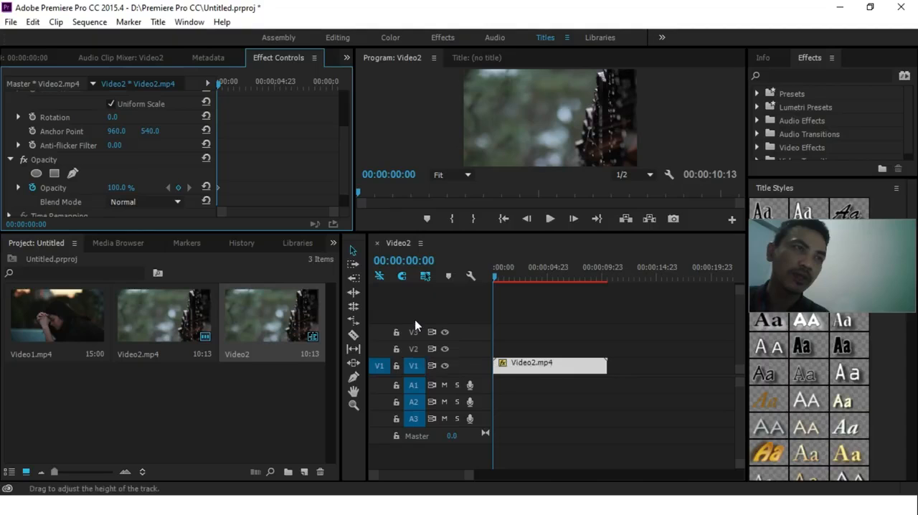
Step: Open Video1.mp4 from the project in the Source monitor to preview it
{"action": "left_click", "coordinate": [61, 324]}
{"action": "double_click", "coordinate": [61, 323]}
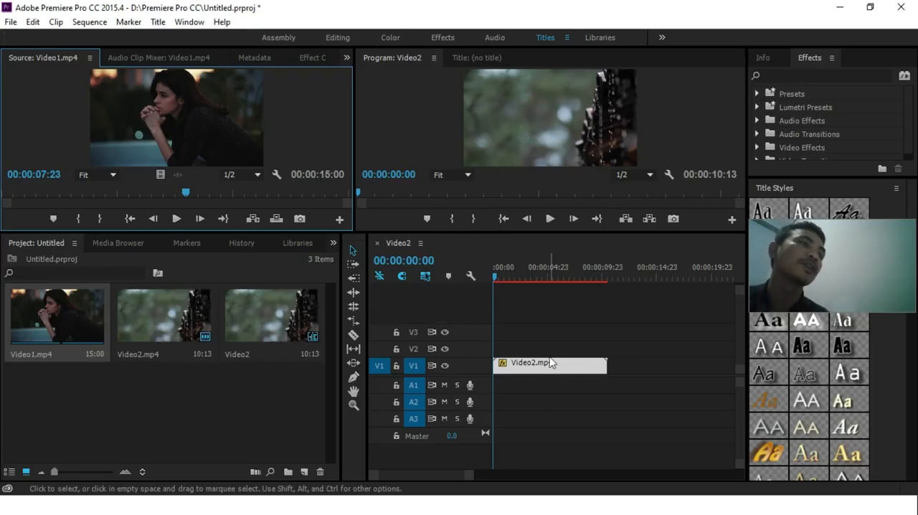
Step: Mark Video1.mp4 from 00:00:02:00 to 00:00:09:01 and place the excerpt on track V2 above Video2.mp4, starting about one second in
{"action": "left_click_drag", "start_coordinate": [186, 193], "coordinate": [51, 199]}
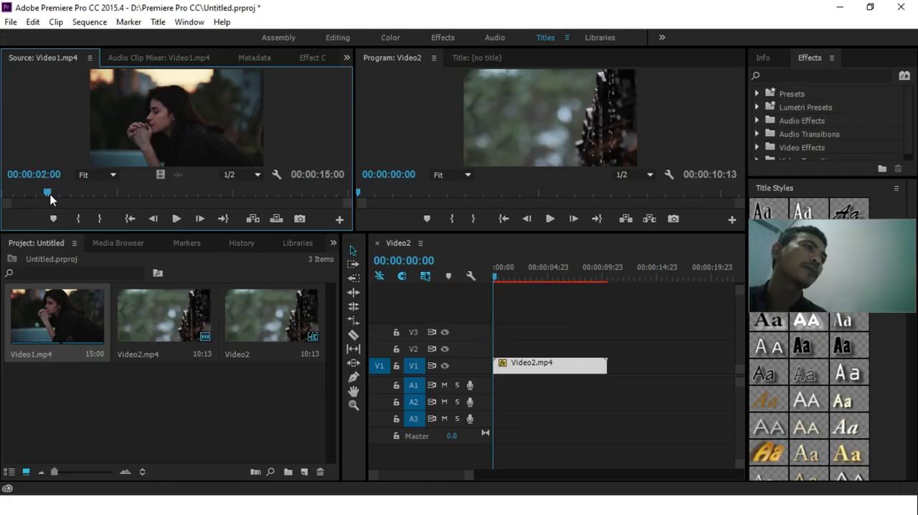
{"action": "left_click", "coordinate": [78, 218]}
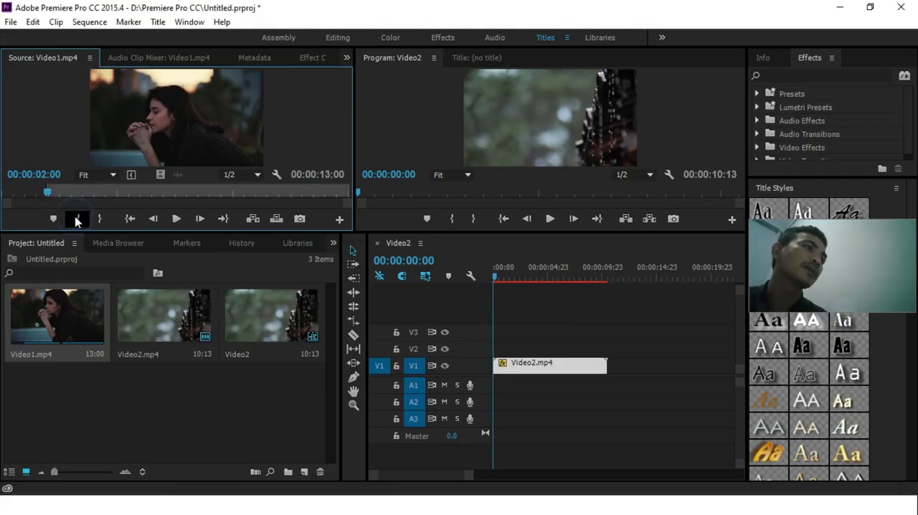
{"action": "left_click_drag", "start_coordinate": [46, 192], "coordinate": [210, 199]}
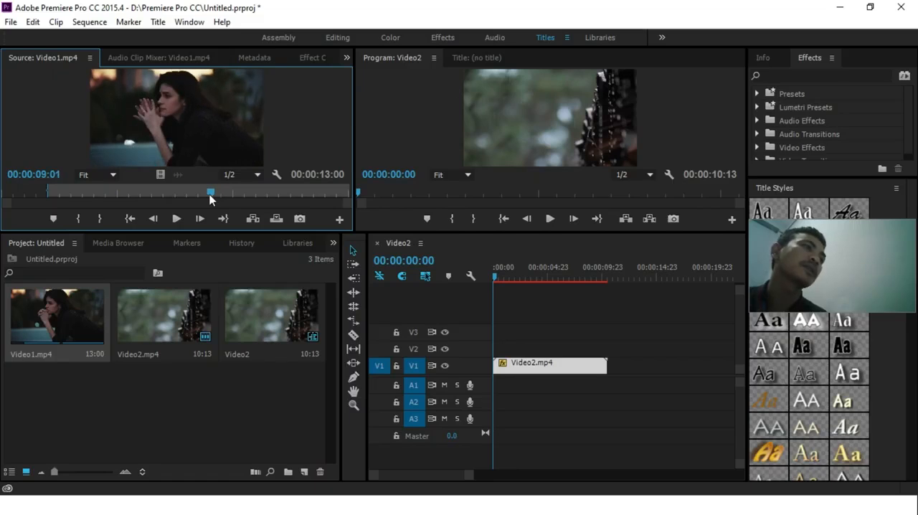
{"action": "left_click", "coordinate": [102, 220]}
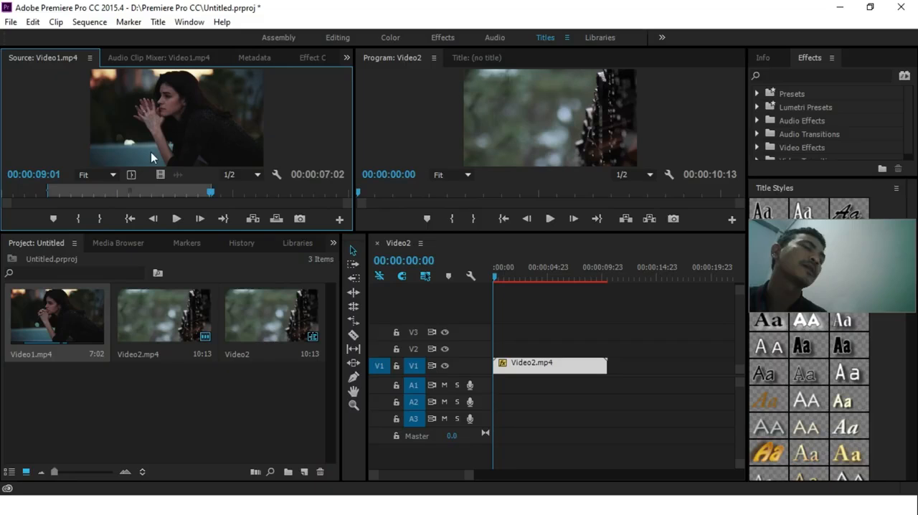
{"action": "left_click_drag", "start_coordinate": [153, 142], "coordinate": [511, 353]}
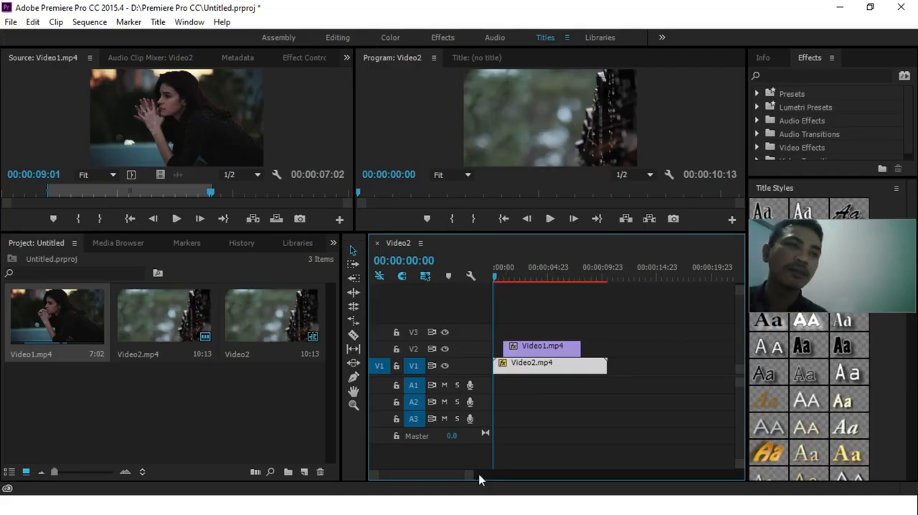
Step: Play the Video2 sequence from the start to check how the V2 clip covers the V1 clip
{"action": "left_click", "coordinate": [490, 477]}
{"action": "left_click", "coordinate": [514, 477]}
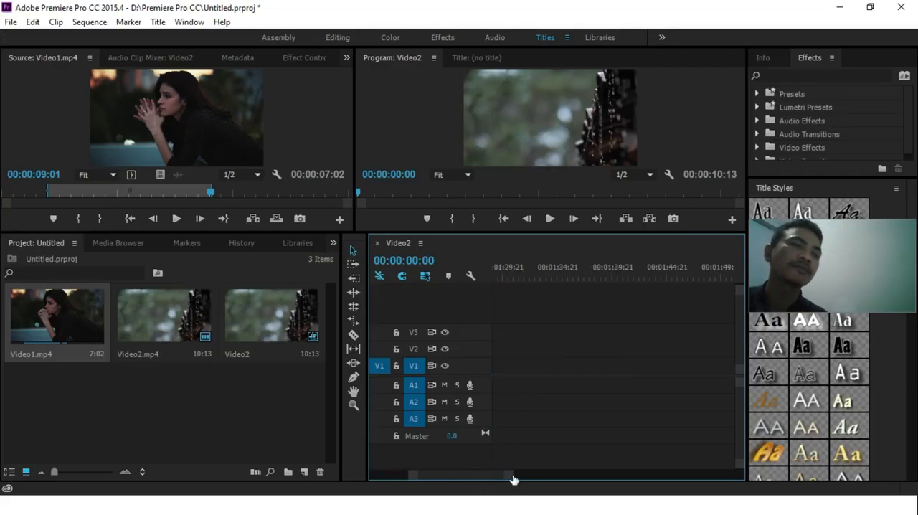
{"action": "left_click_drag", "start_coordinate": [502, 476], "coordinate": [464, 480]}
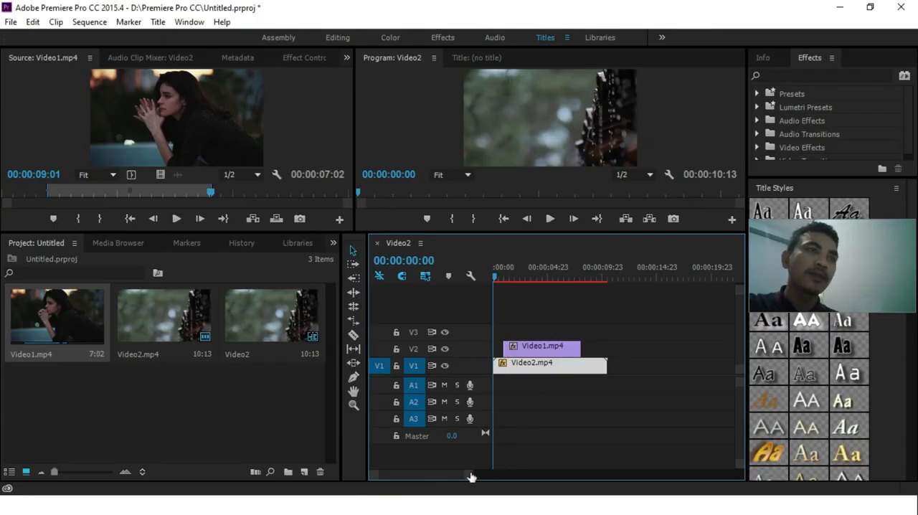
{"action": "mouse_move", "coordinate": [470, 477]}
{"action": "left_mouse_down"}
{"action": "mouse_move", "coordinate": [483, 478]}
{"action": "mouse_move", "coordinate": [450, 477]}
{"action": "mouse_move", "coordinate": [465, 477]}
{"action": "left_mouse_up"}
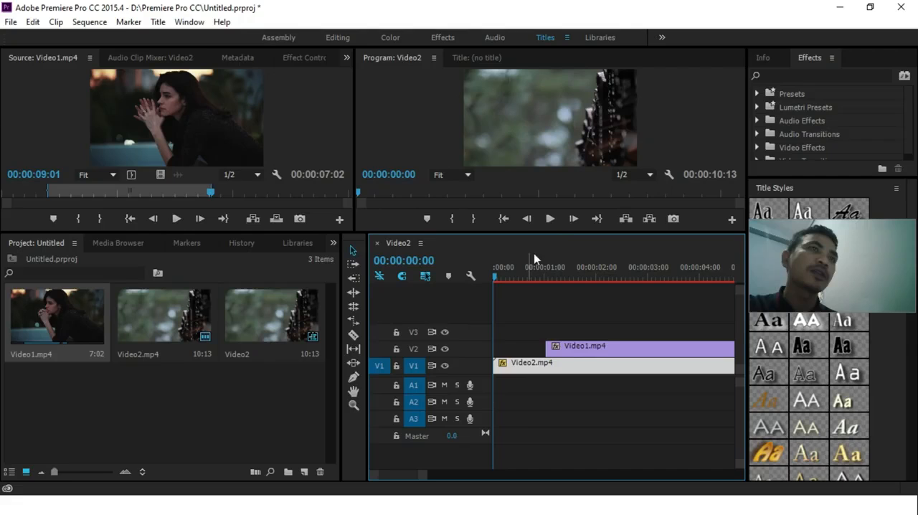
{"action": "left_click", "coordinate": [549, 219]}
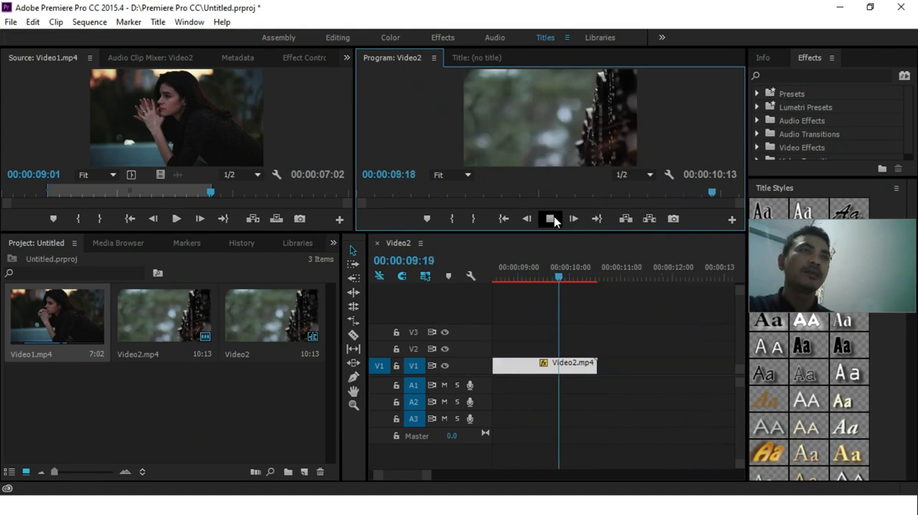
{"action": "left_click", "coordinate": [551, 219]}
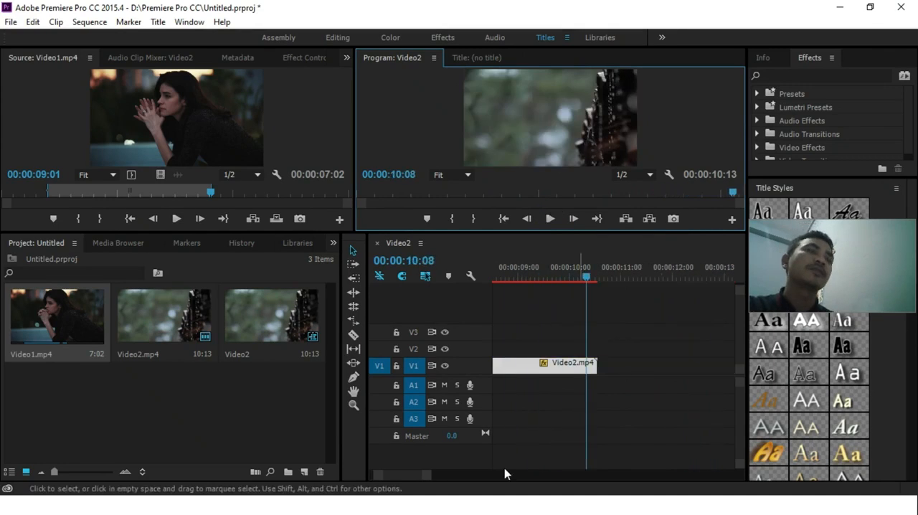
{"action": "left_click_drag", "start_coordinate": [427, 476], "coordinate": [456, 480]}
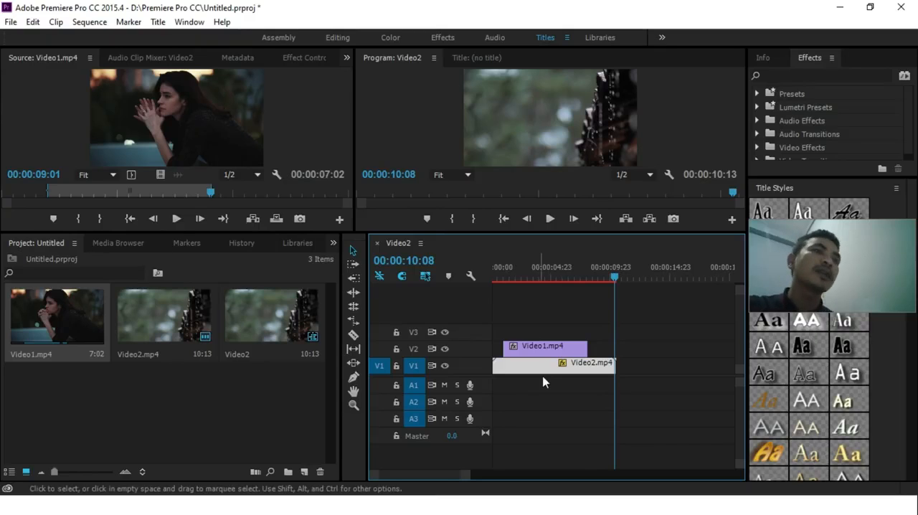
Step: Open the Effect Controls of the Video1.mp4 clip on track V2 and bring up its Opacity settings
{"action": "left_click", "coordinate": [543, 351]}
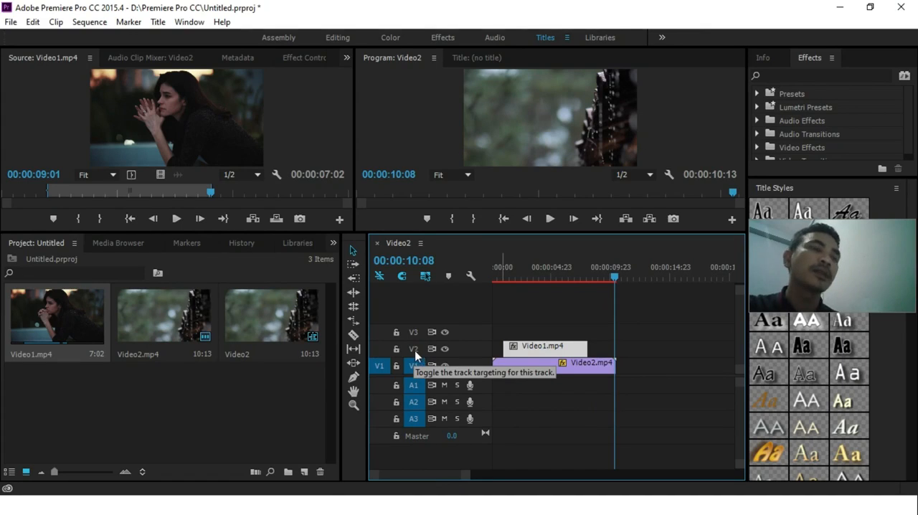
{"action": "double_click", "coordinate": [531, 349]}
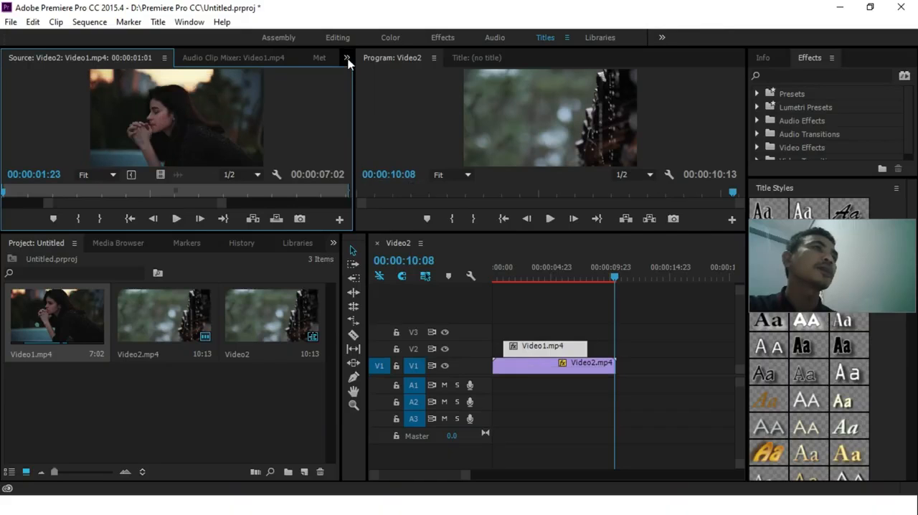
{"action": "left_click_drag", "start_coordinate": [356, 65], "coordinate": [431, 68]}
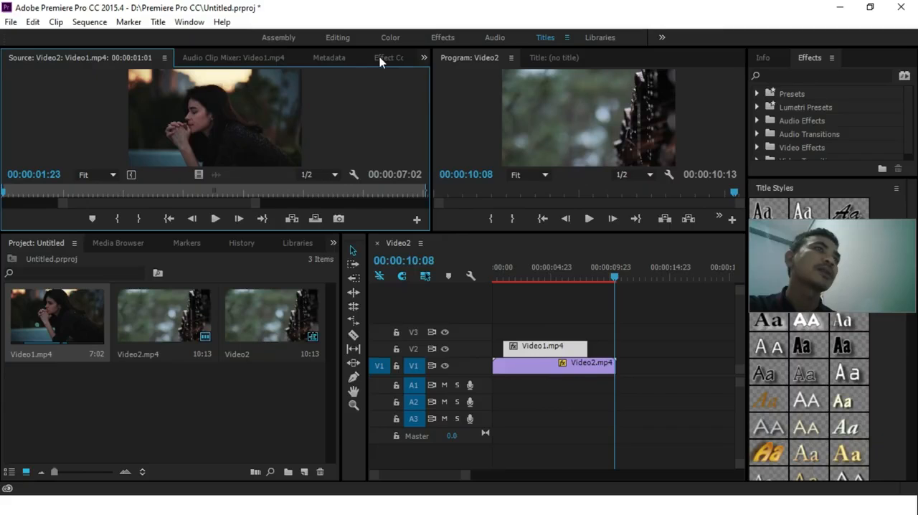
{"action": "left_click", "coordinate": [424, 58]}
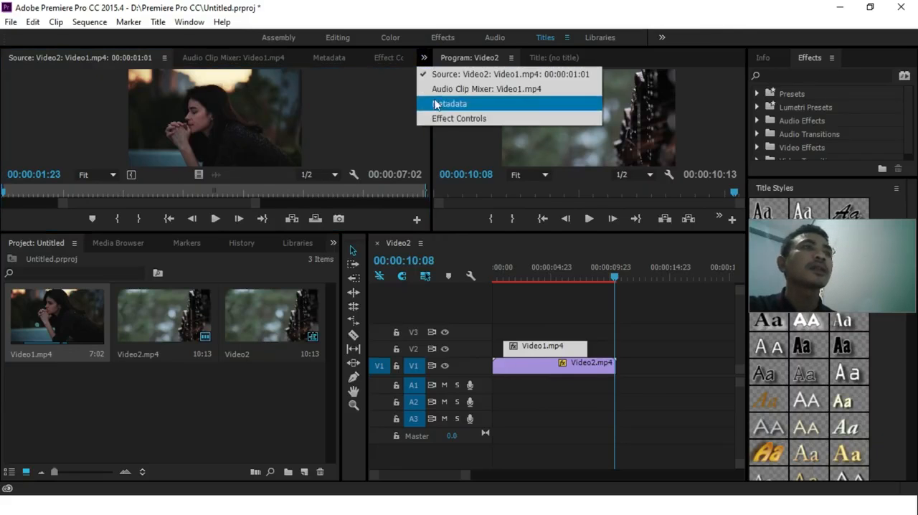
{"action": "left_click", "coordinate": [441, 119]}
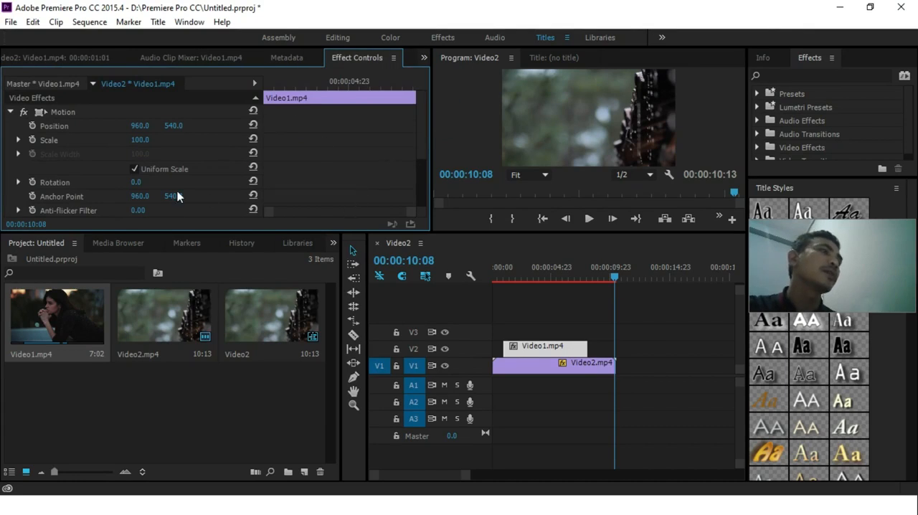
{"action": "left_click_drag", "start_coordinate": [421, 140], "coordinate": [415, 185]}
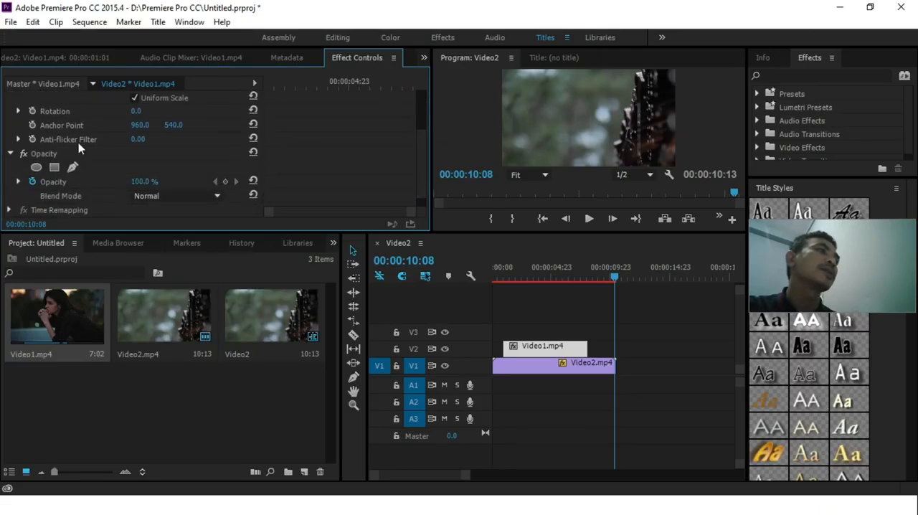
{"action": "left_click", "coordinate": [43, 154]}
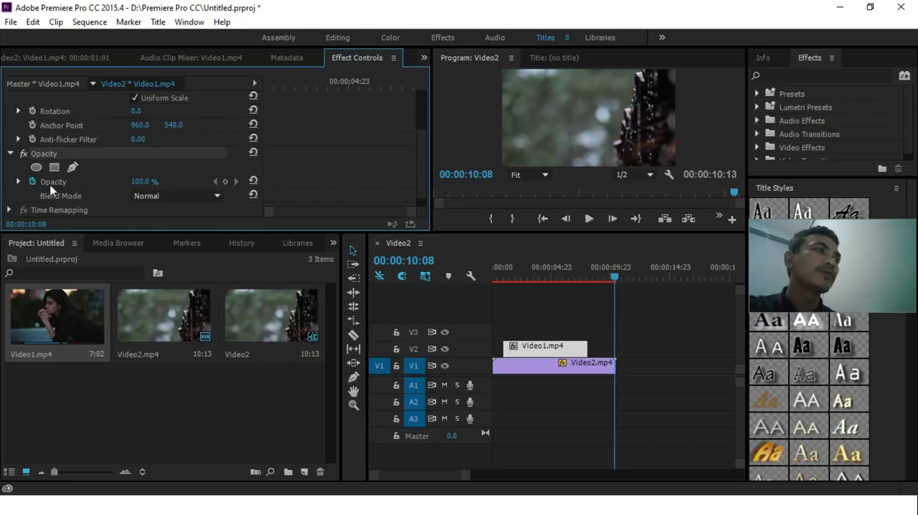
{"action": "left_click", "coordinate": [19, 182]}
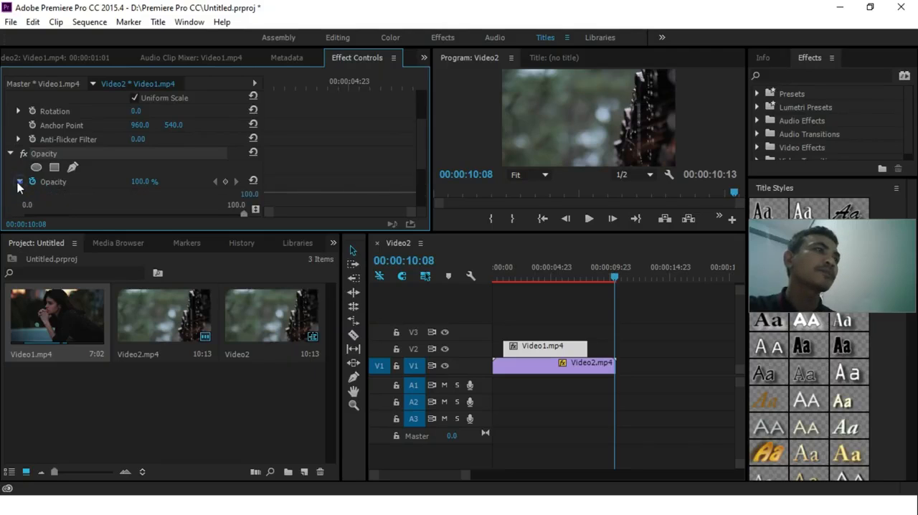
{"action": "left_click", "coordinate": [19, 183]}
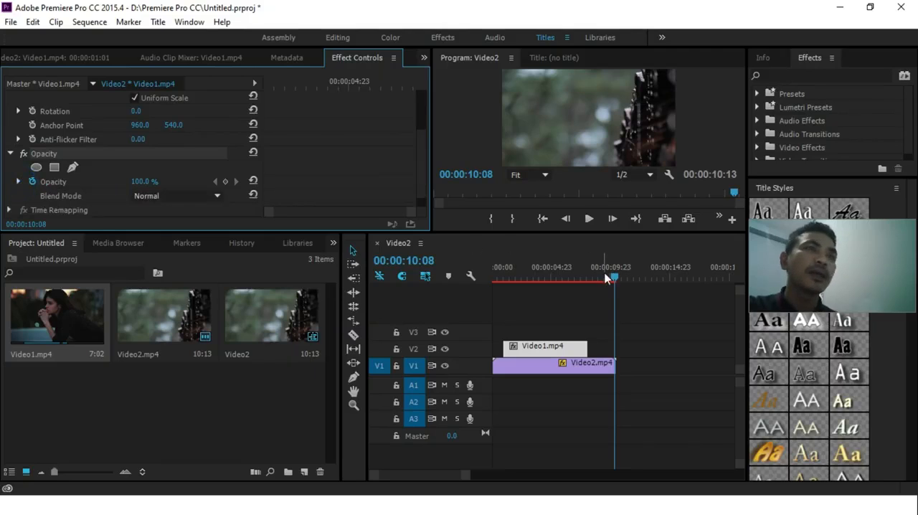
Step: Set the opacity of the Video1.mp4 clip to 0% with a keyframe at 00:00:01:02, near the clip's start
{"action": "left_click_drag", "start_coordinate": [613, 276], "coordinate": [503, 286]}
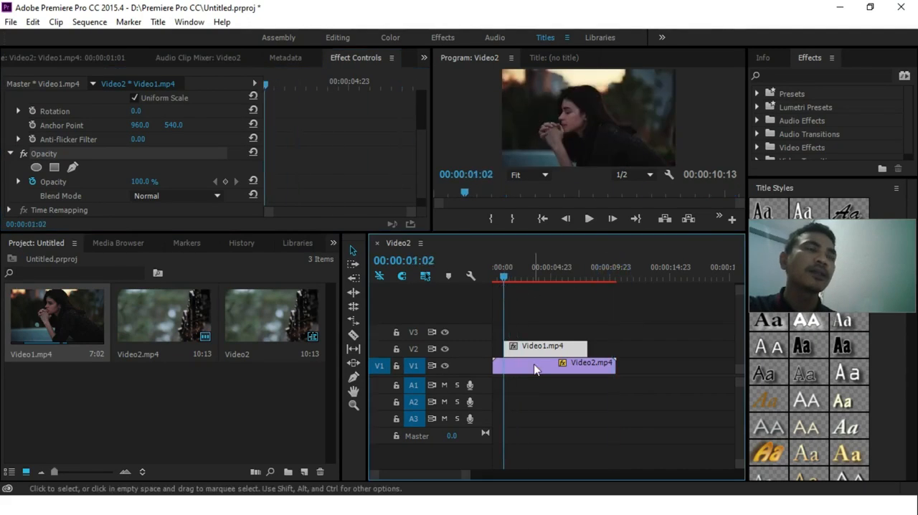
{"action": "left_click", "coordinate": [146, 182]}
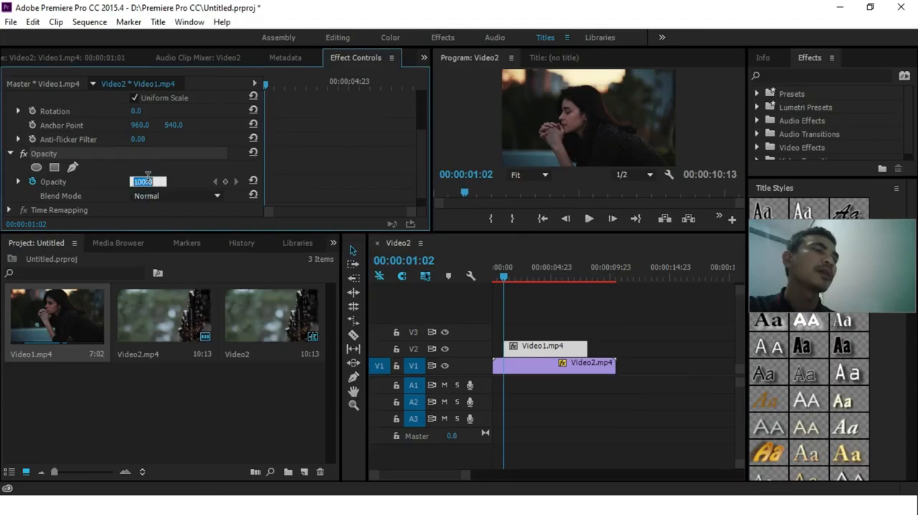
{"action": "type", "text": "0"}
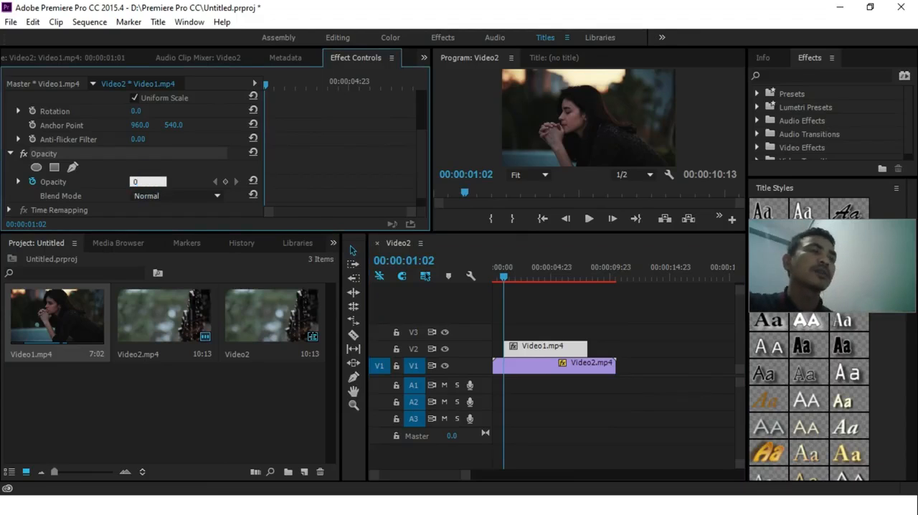
{"action": "key", "text": "Return"}
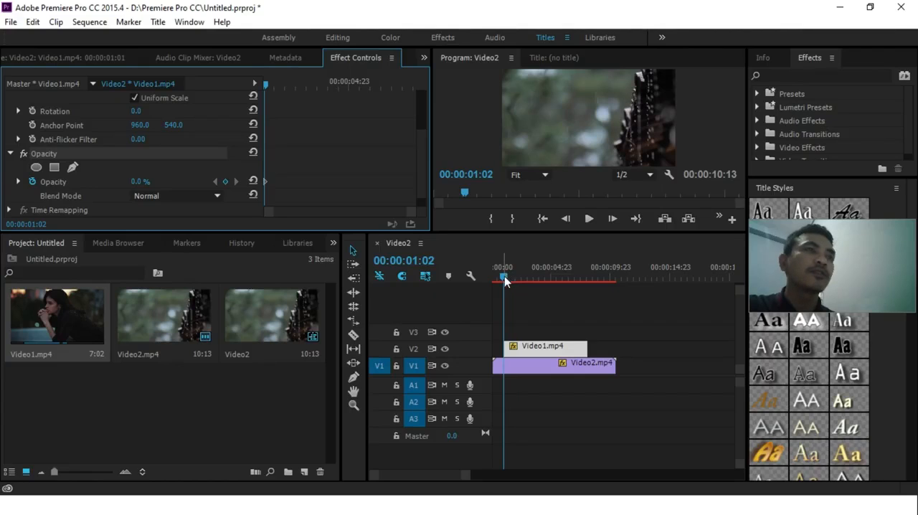
Step: Set the Video1.mp4 clip's opacity to 30% with a keyframe at 00:00:02:05
{"action": "left_click_drag", "start_coordinate": [504, 279], "coordinate": [519, 277]}
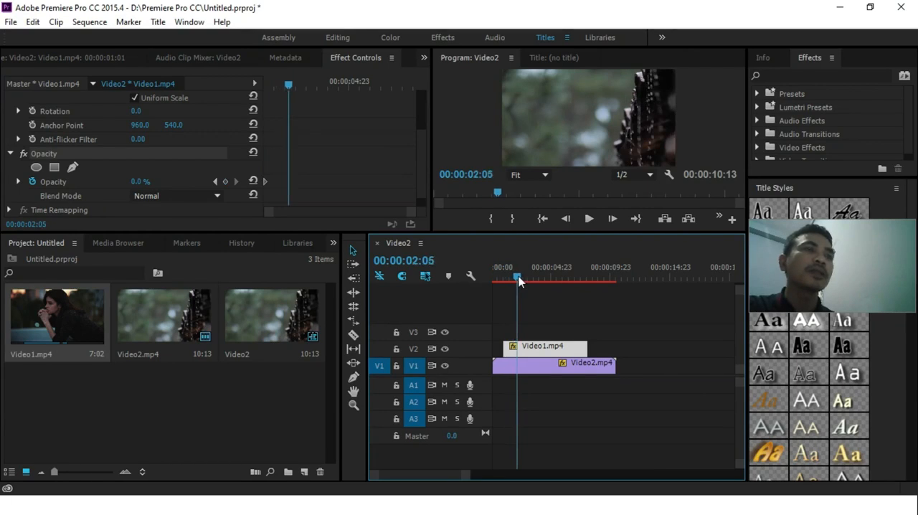
{"action": "left_click", "coordinate": [142, 182]}
{"action": "left_click", "coordinate": [142, 181]}
{"action": "type", "text": "30"}
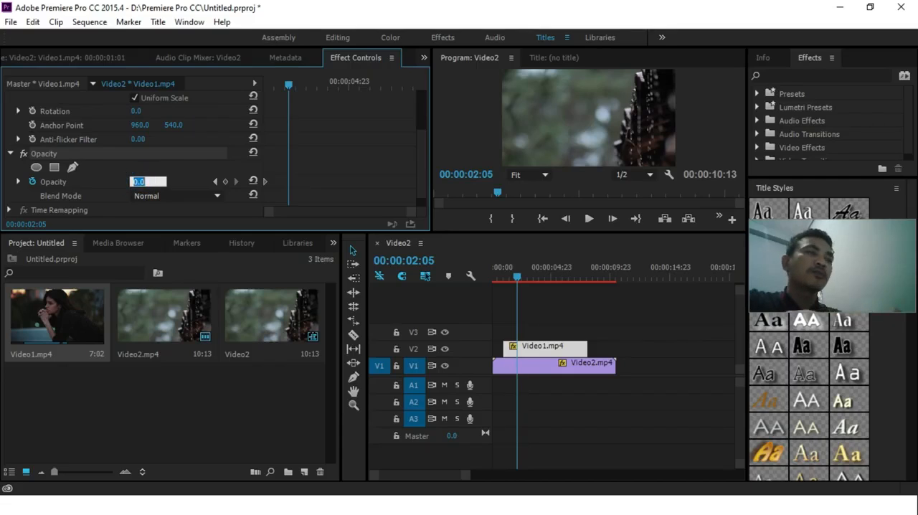
{"action": "key", "text": "Return"}
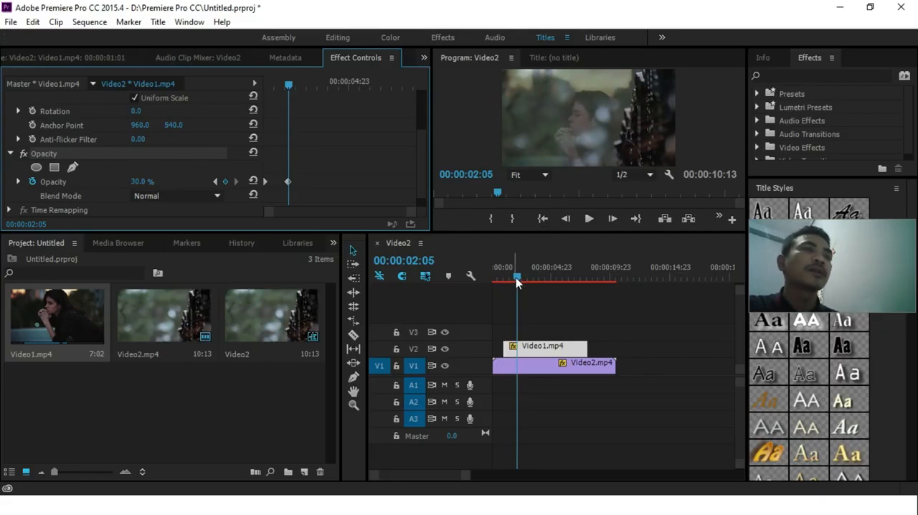
Step: Keyframe the Video1.mp4 clip's opacity to hold 30% until 00:00:07:08 and fade to 0% at 00:00:08:01
{"action": "left_click_drag", "start_coordinate": [516, 277], "coordinate": [579, 274]}
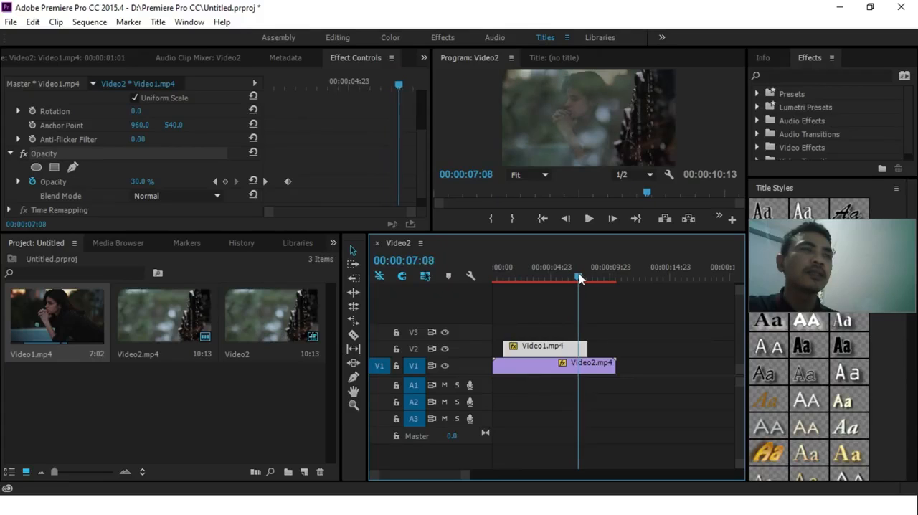
{"action": "left_click", "coordinate": [225, 181]}
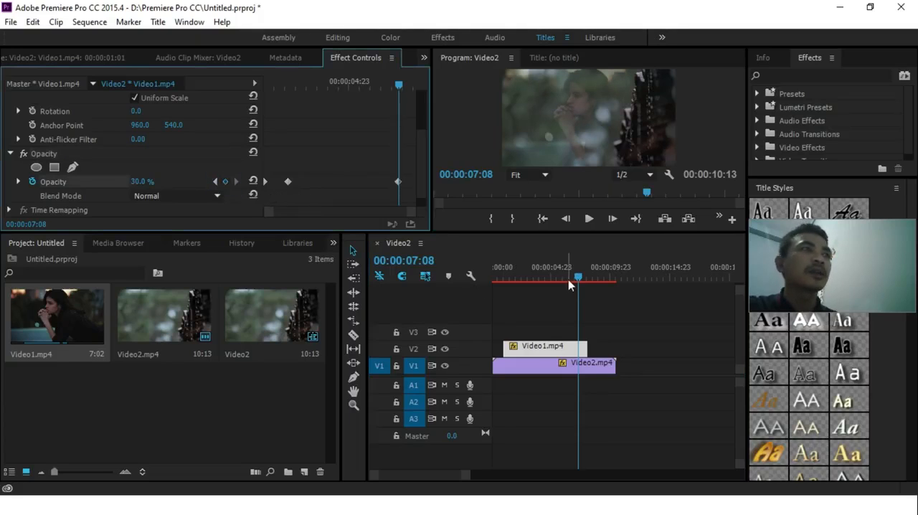
{"action": "left_click_drag", "start_coordinate": [583, 278], "coordinate": [588, 280]}
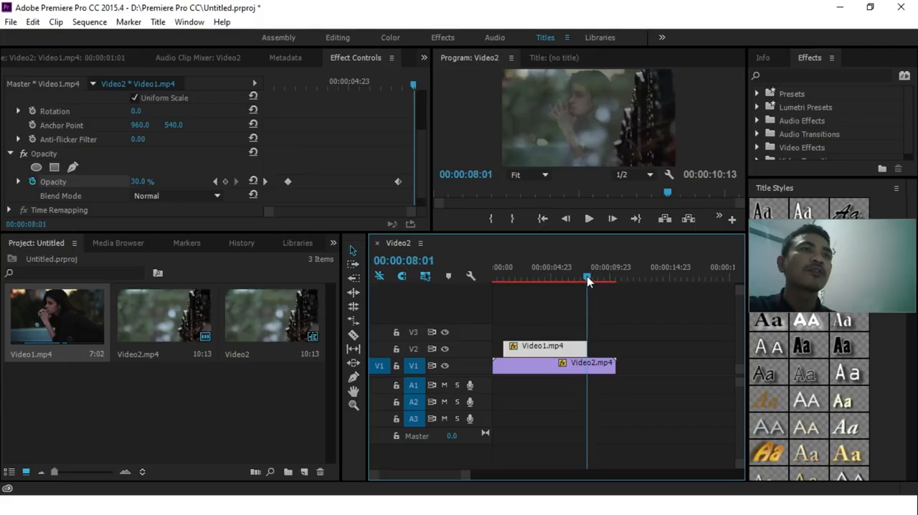
{"action": "left_click", "coordinate": [141, 183]}
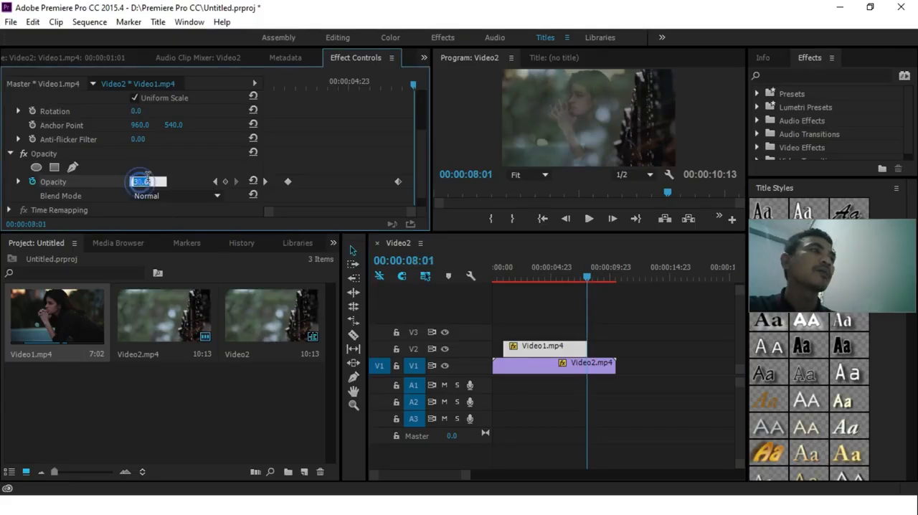
{"action": "type", "text": "0"}
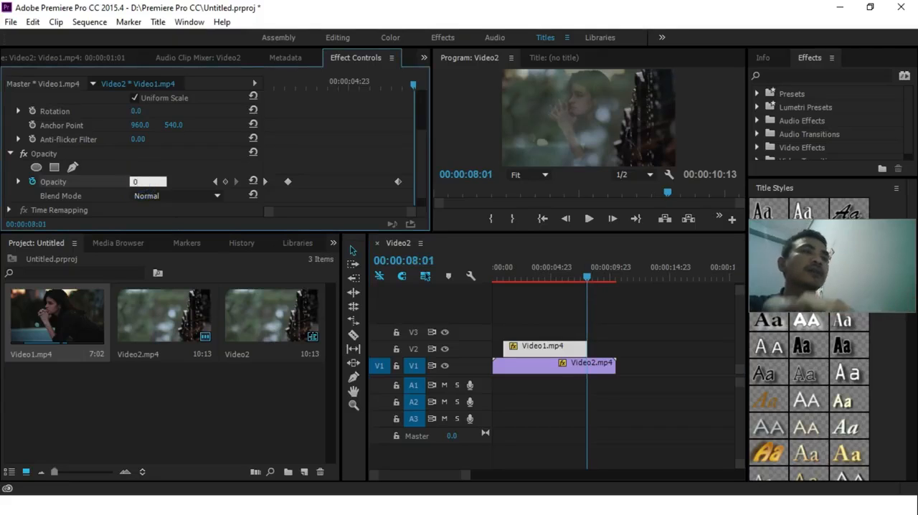
{"action": "key", "text": "Return"}
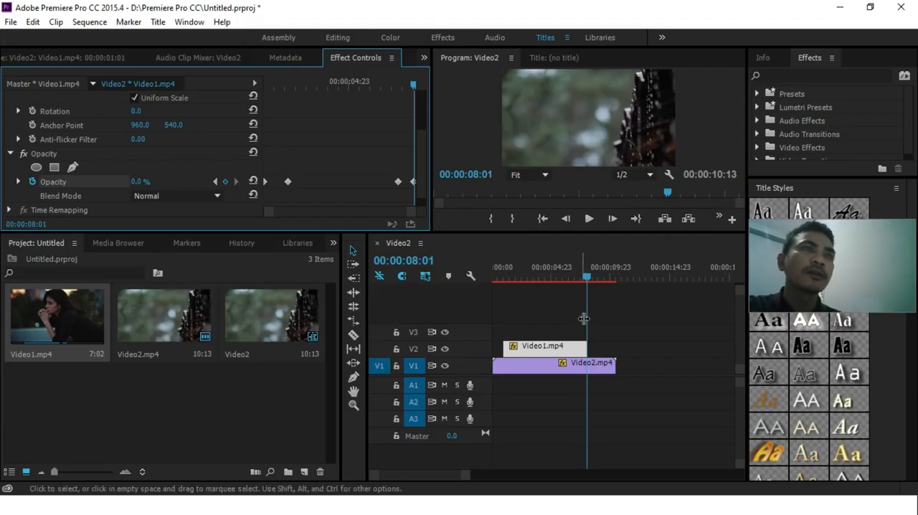
Step: Play the sequence from 00:00:00:00 to review the opacity fade of the overlaid clip
{"action": "left_click_drag", "start_coordinate": [587, 277], "coordinate": [479, 279]}
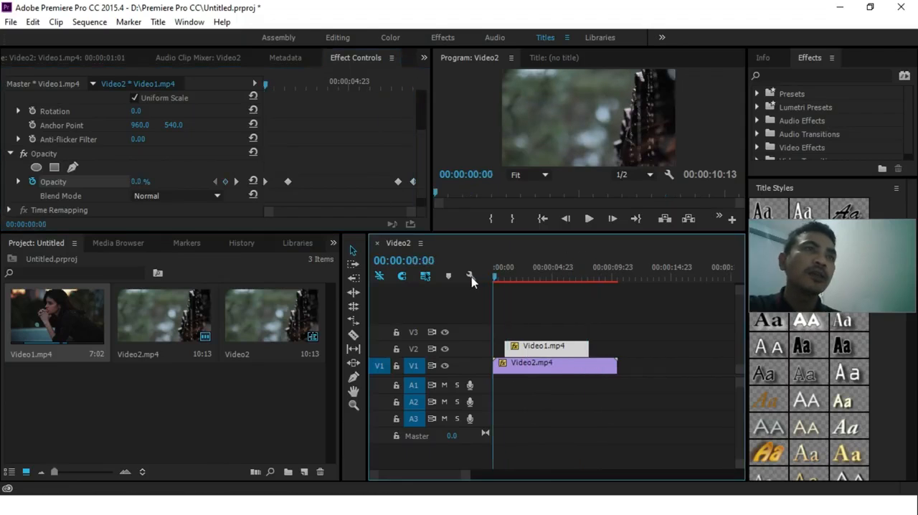
{"action": "left_click", "coordinate": [592, 222]}
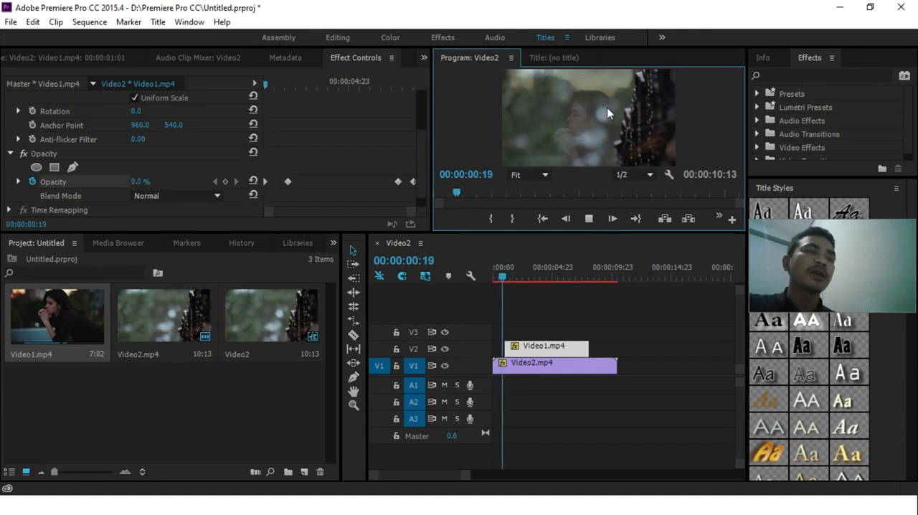
Step: Stop the sequence playback and open the media export settings for the Video2 sequence
{"action": "left_click", "coordinate": [589, 217]}
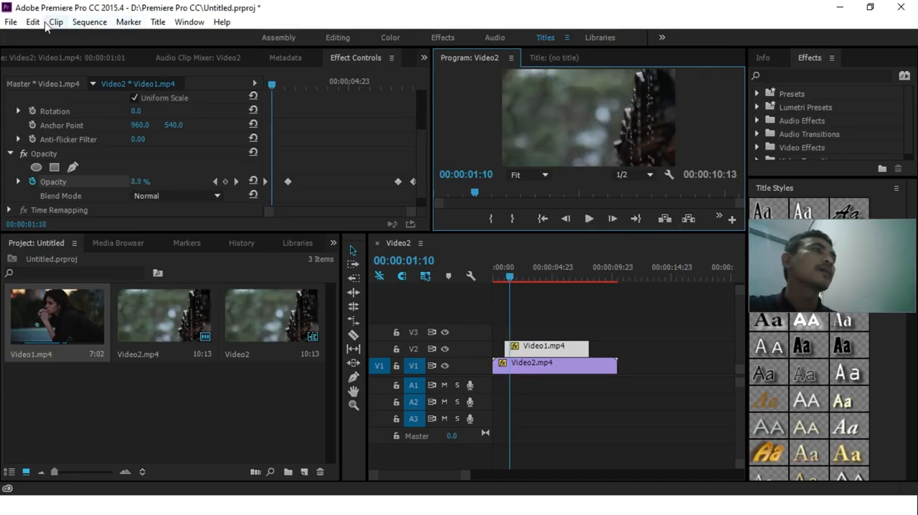
{"action": "left_click", "coordinate": [11, 22]}
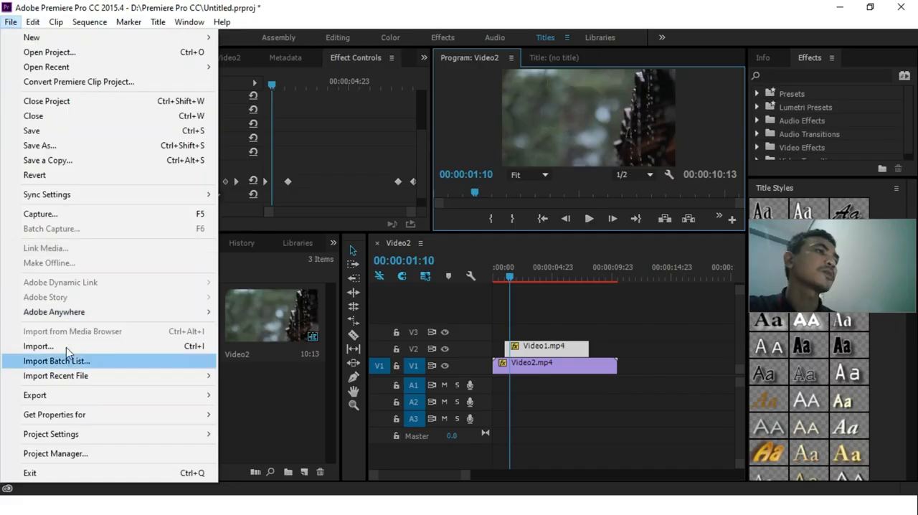
{"action": "mouse_move", "coordinate": [216, 376]}
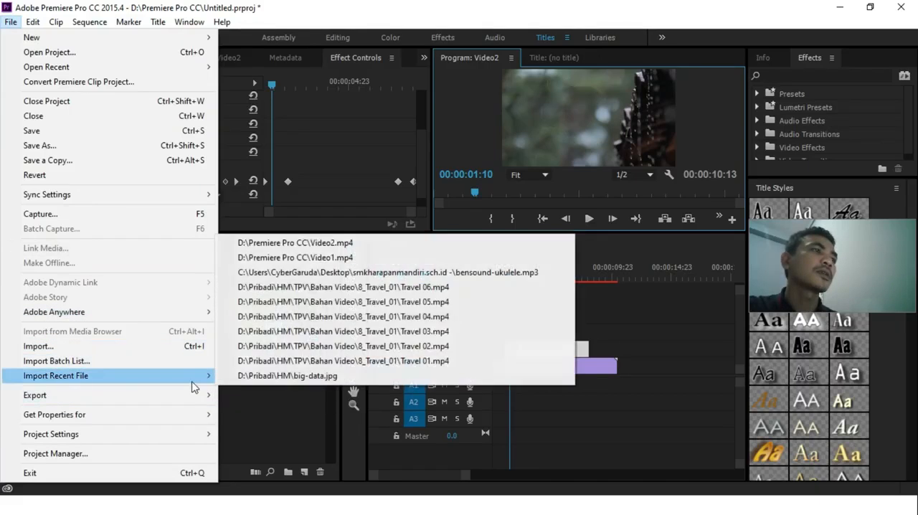
{"action": "mouse_move", "coordinate": [193, 393]}
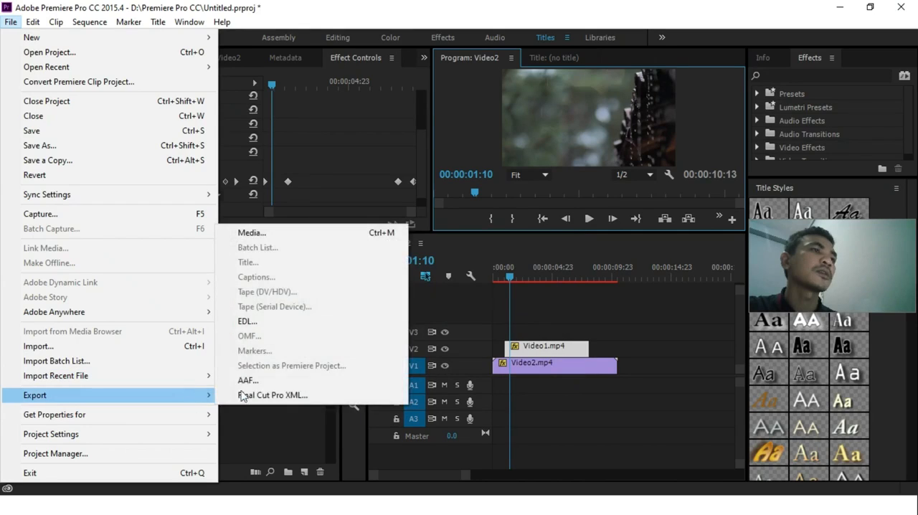
{"action": "left_click", "coordinate": [269, 237]}
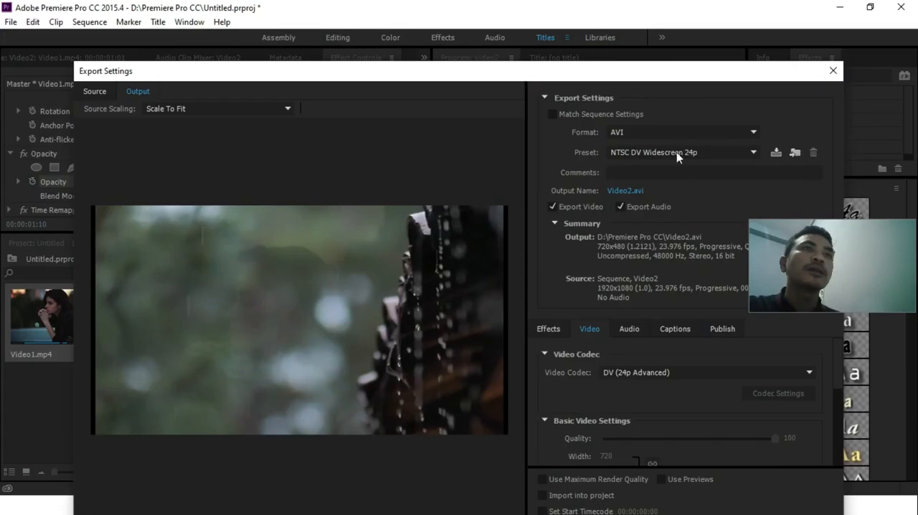
Step: Turn off audio export and export the sequence as Video2.avi in AVI format
{"action": "left_click_drag", "start_coordinate": [660, 68], "coordinate": [525, 38]}
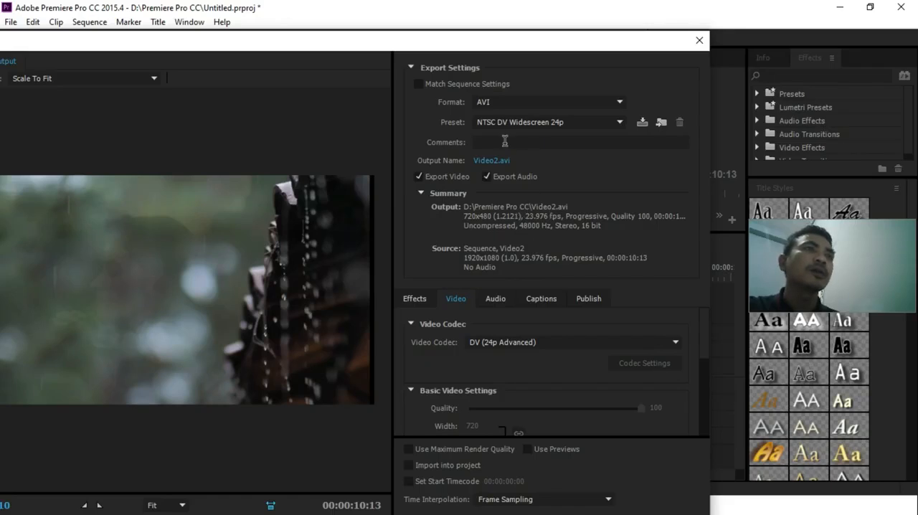
{"action": "left_click", "coordinate": [487, 176]}
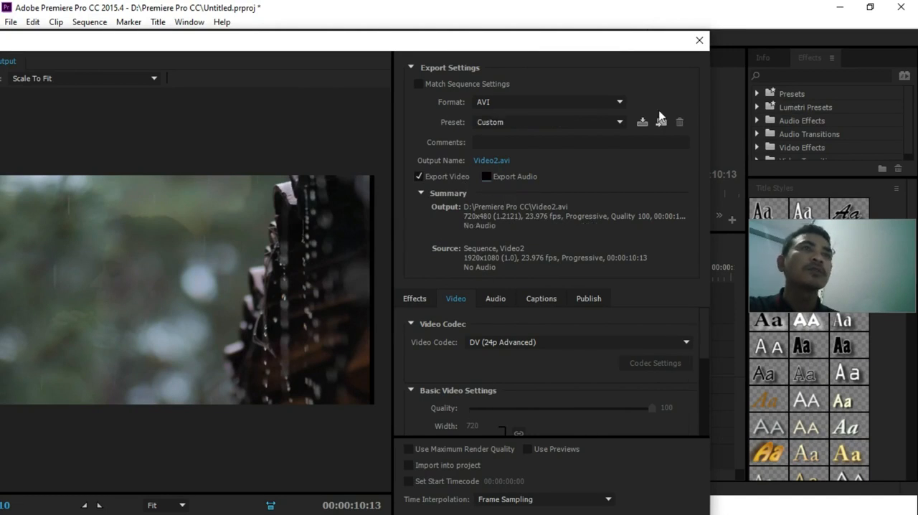
{"action": "left_click_drag", "start_coordinate": [618, 45], "coordinate": [627, 4]}
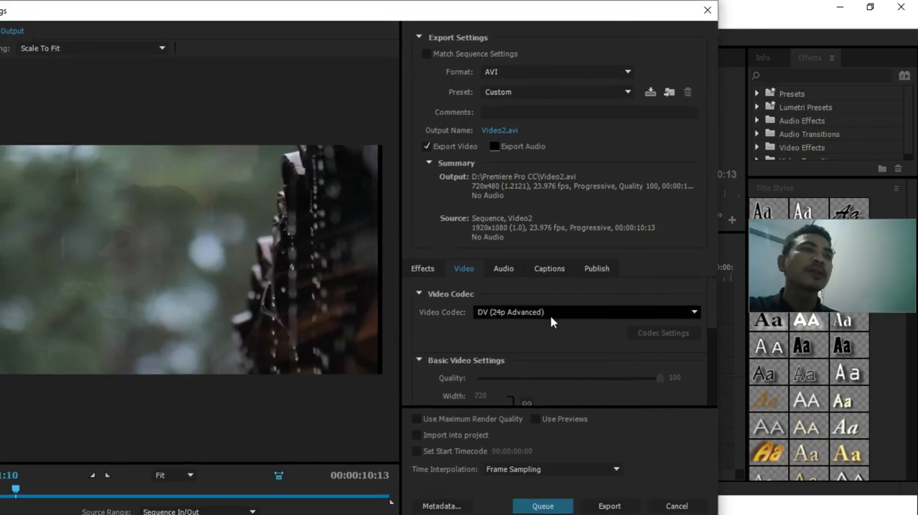
{"action": "left_click", "coordinate": [607, 505]}
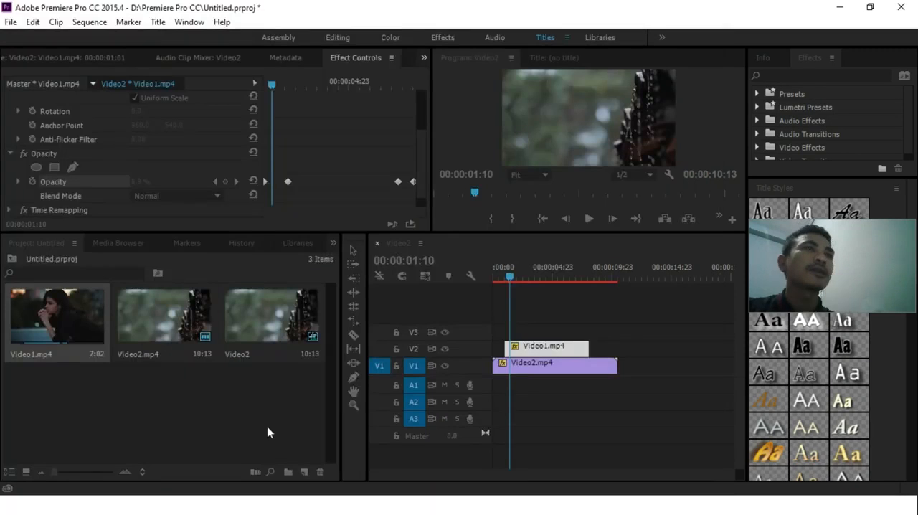
Step: Switch to the D:\Premiere Pro CC folder in File Explorer, play the exported Video2.avi in VLC media player, and minimize the player
{"action": "key", "text": "alt+Tab"}
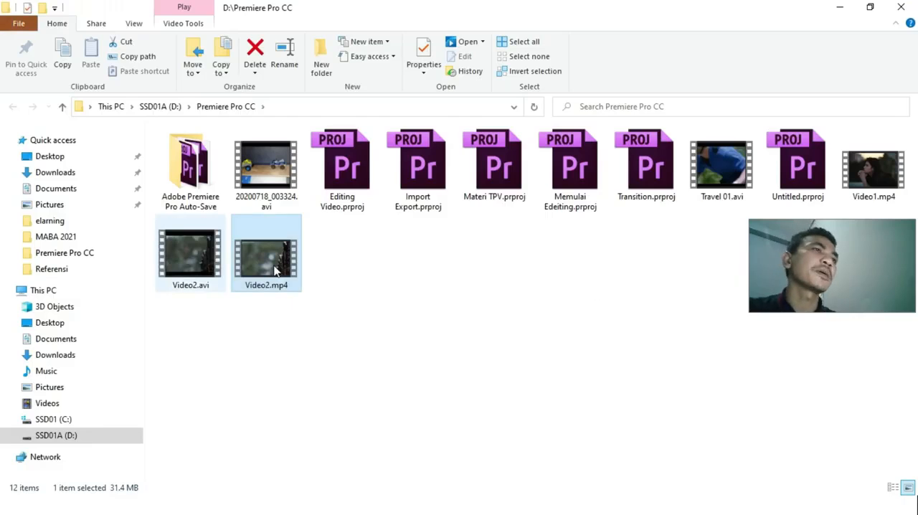
{"action": "left_click", "coordinate": [174, 245]}
{"action": "right_click", "coordinate": [180, 243]}
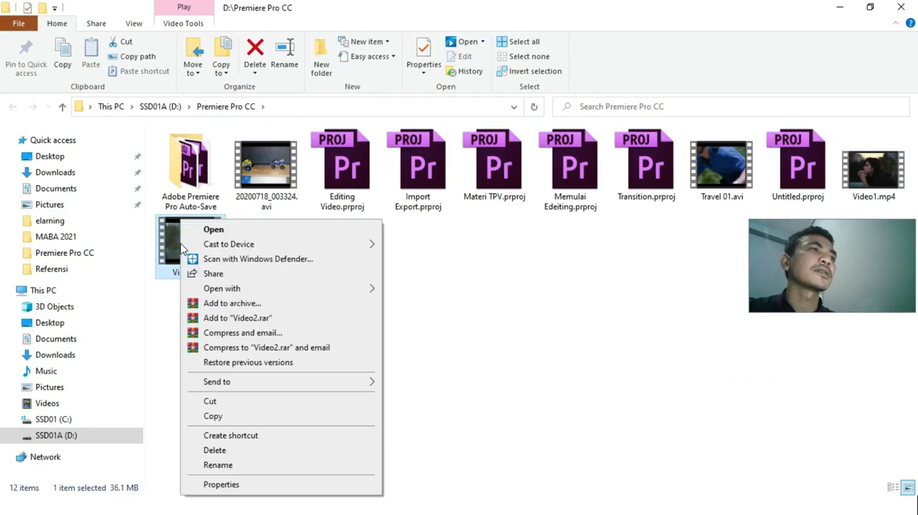
{"action": "mouse_move", "coordinate": [309, 294]}
{"action": "left_click", "coordinate": [413, 319]}
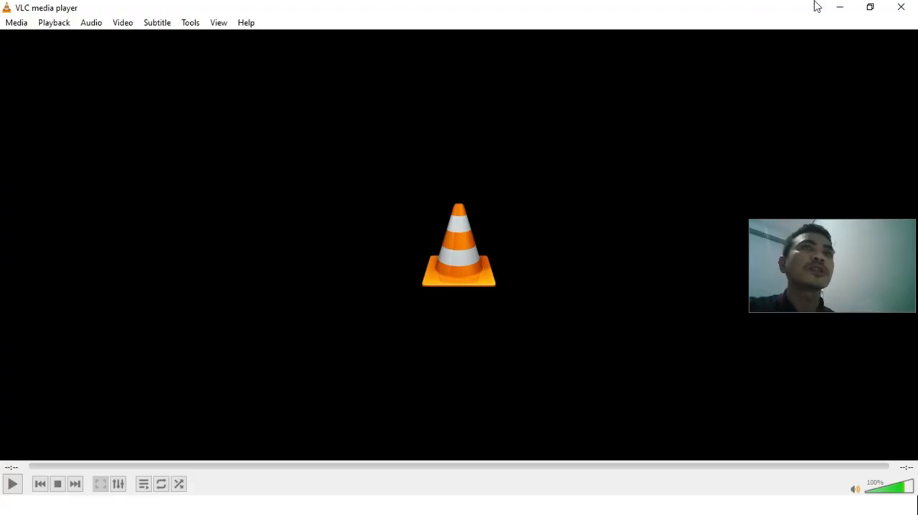
{"action": "left_click", "coordinate": [841, 11]}
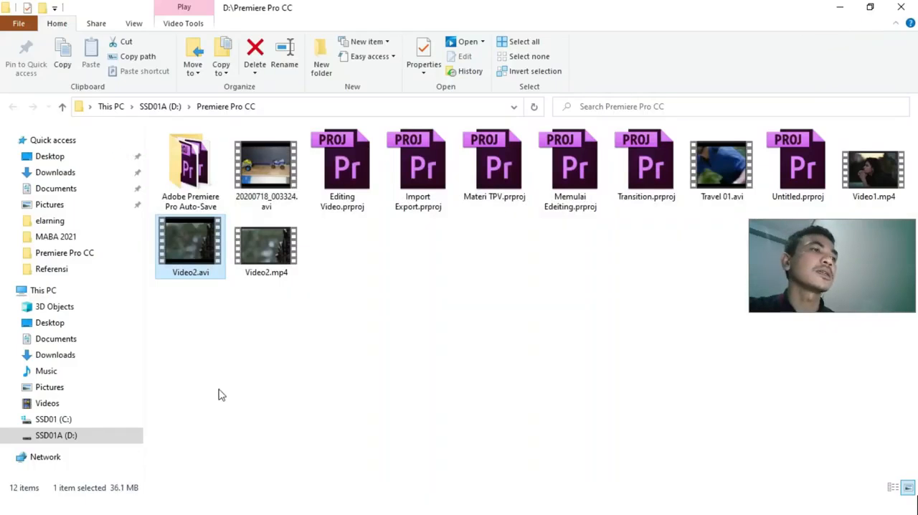
Step: Switch to Chrome with the Mixkit free drone stock videos page
{"action": "key", "text": "alt+Tab"}
{"action": "key", "text": "alt+Tab"}
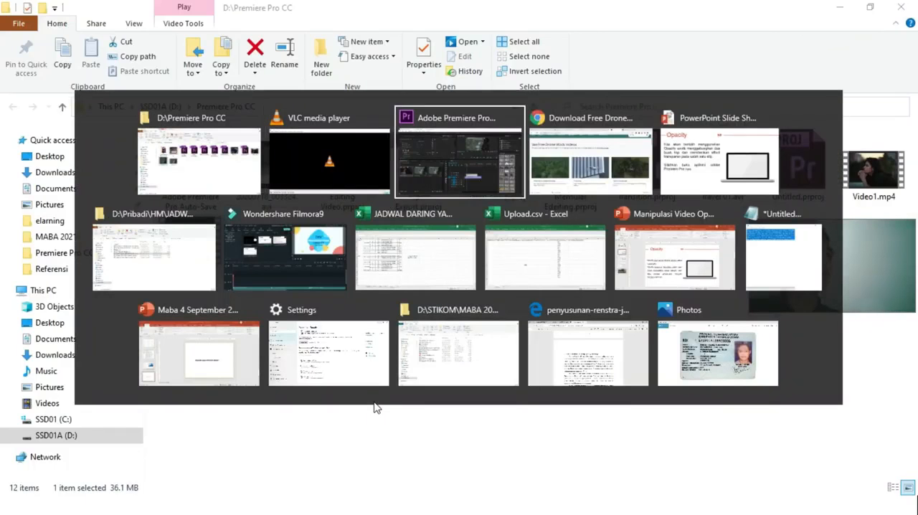
{"action": "key", "text": "alt+Tab"}
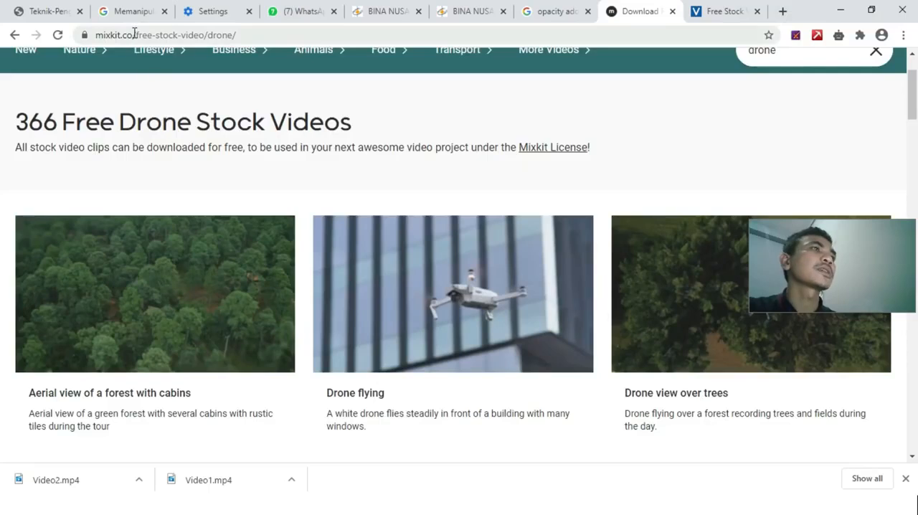